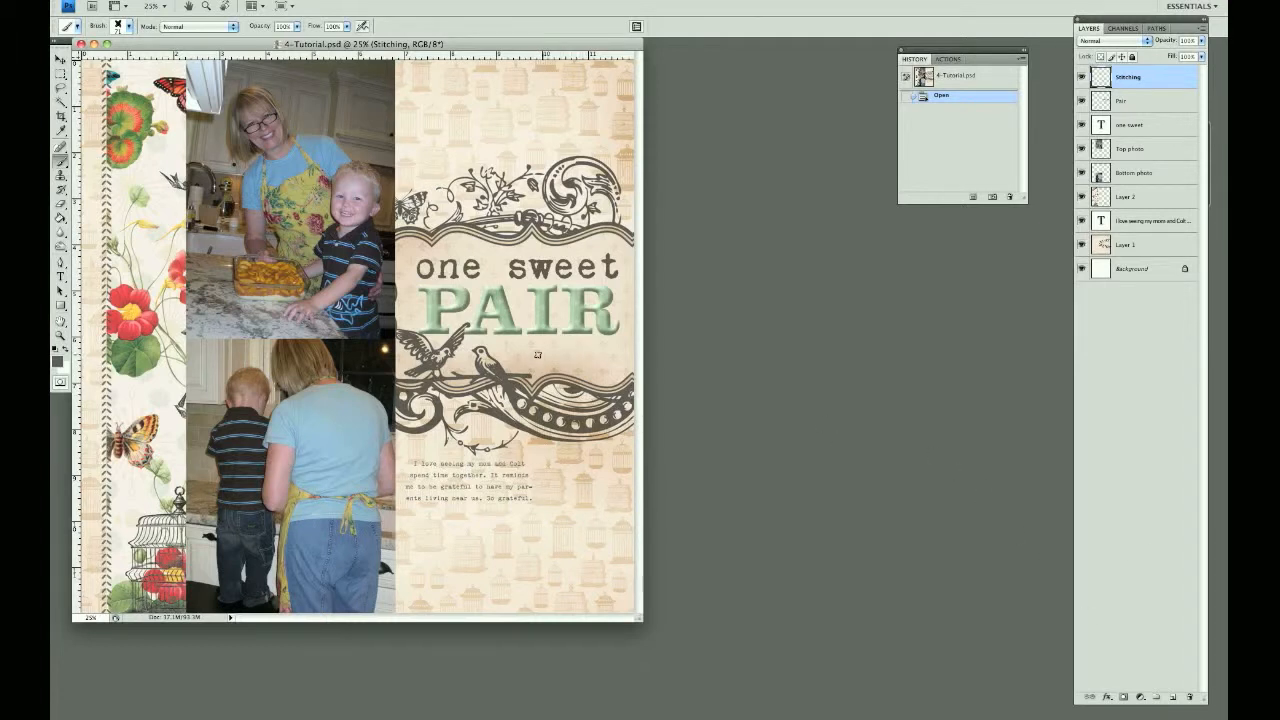
Open the button image element 6.png from the 4-Recoloring Embellys folder.
left_click(60, 62)
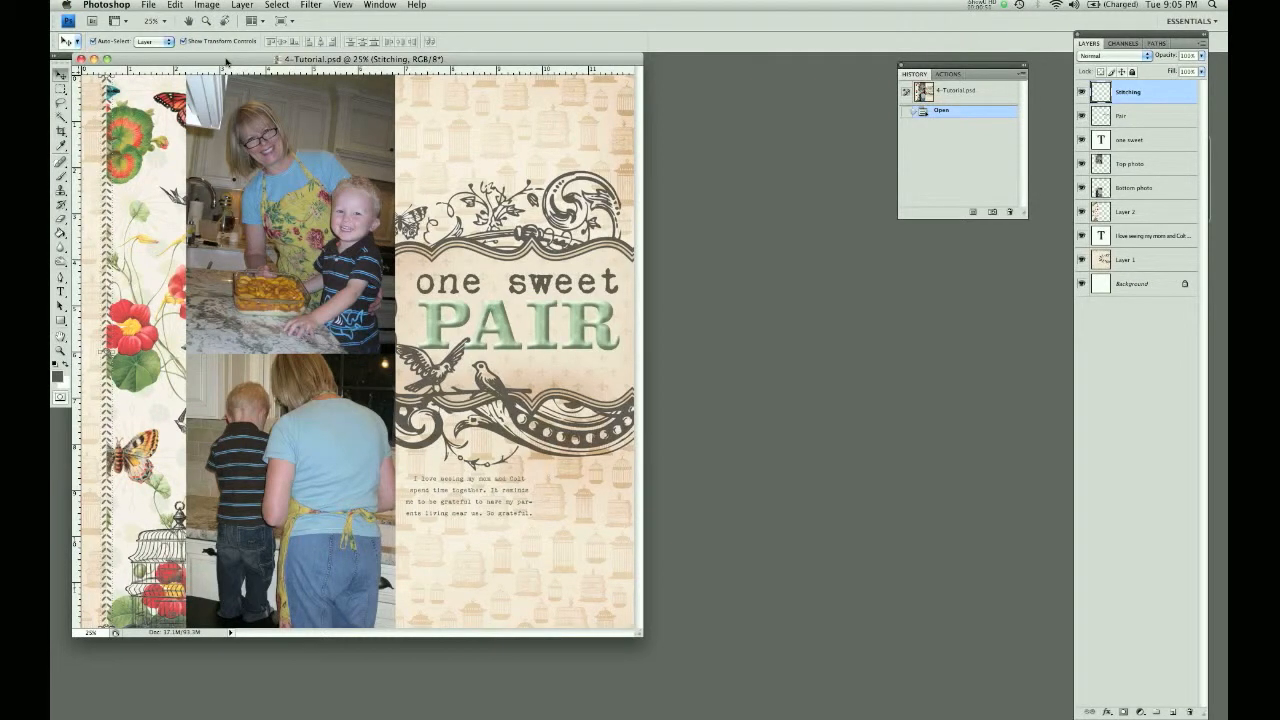
key("super+o")
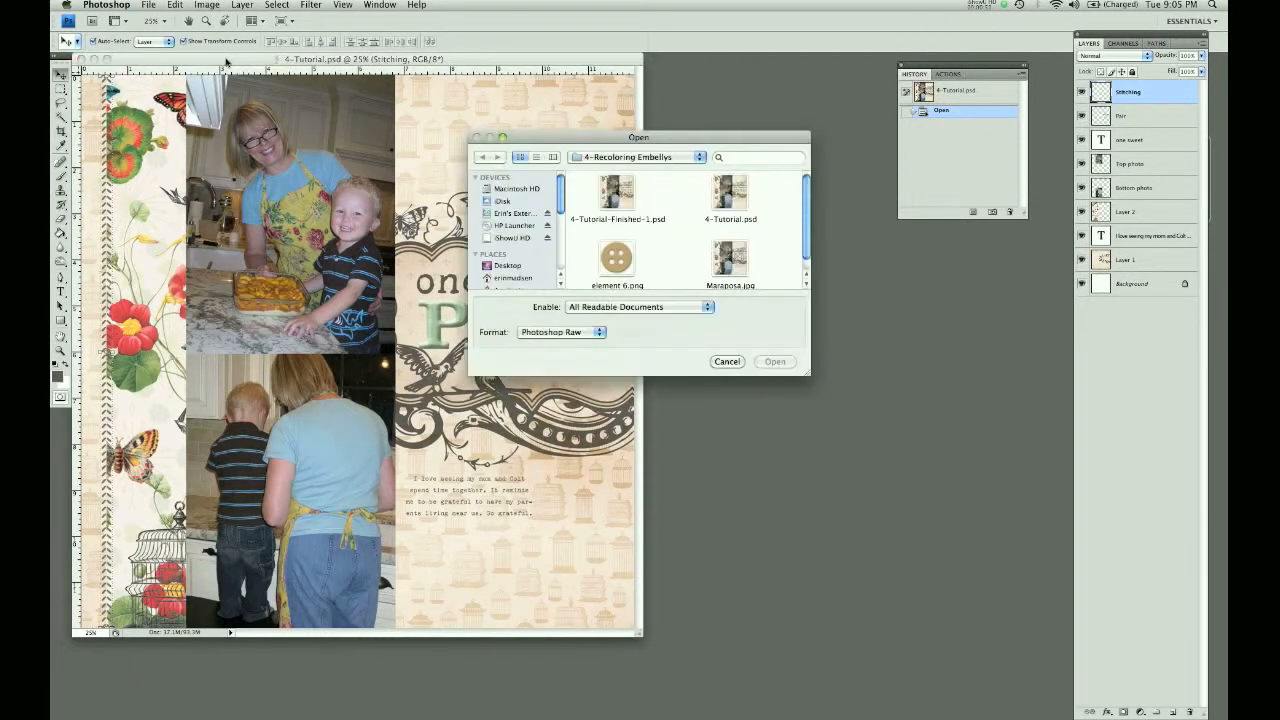
double_click(629, 252)
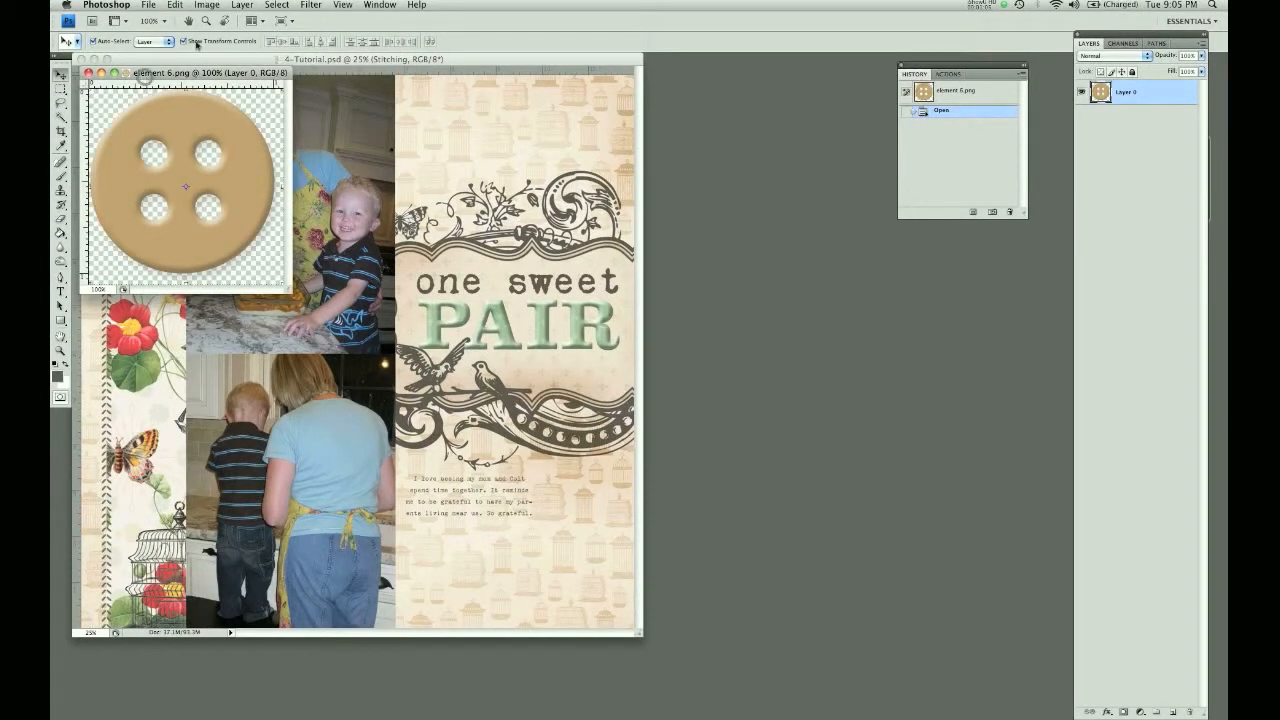
Start Replace Color on the button, sample its tan face as the colour to replace, and set Fuzziness to 127.
left_click(208, 5)
mouse_move(228, 38)
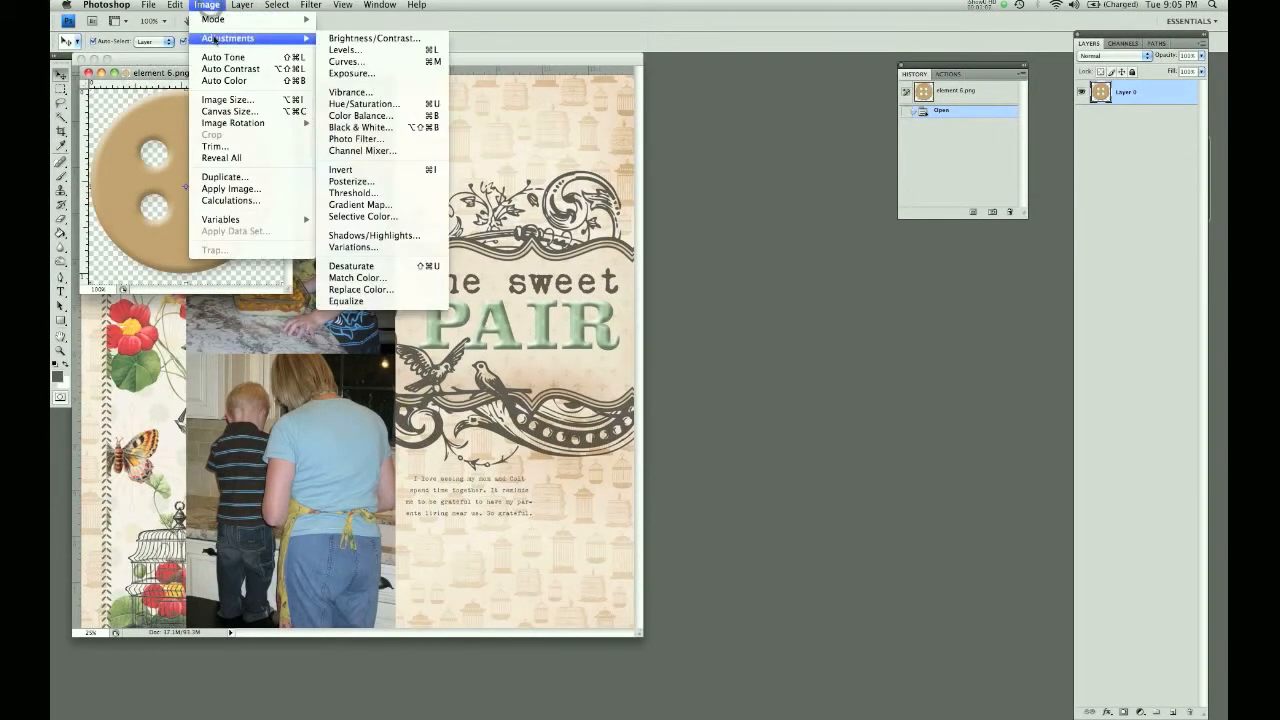
left_click(380, 290)
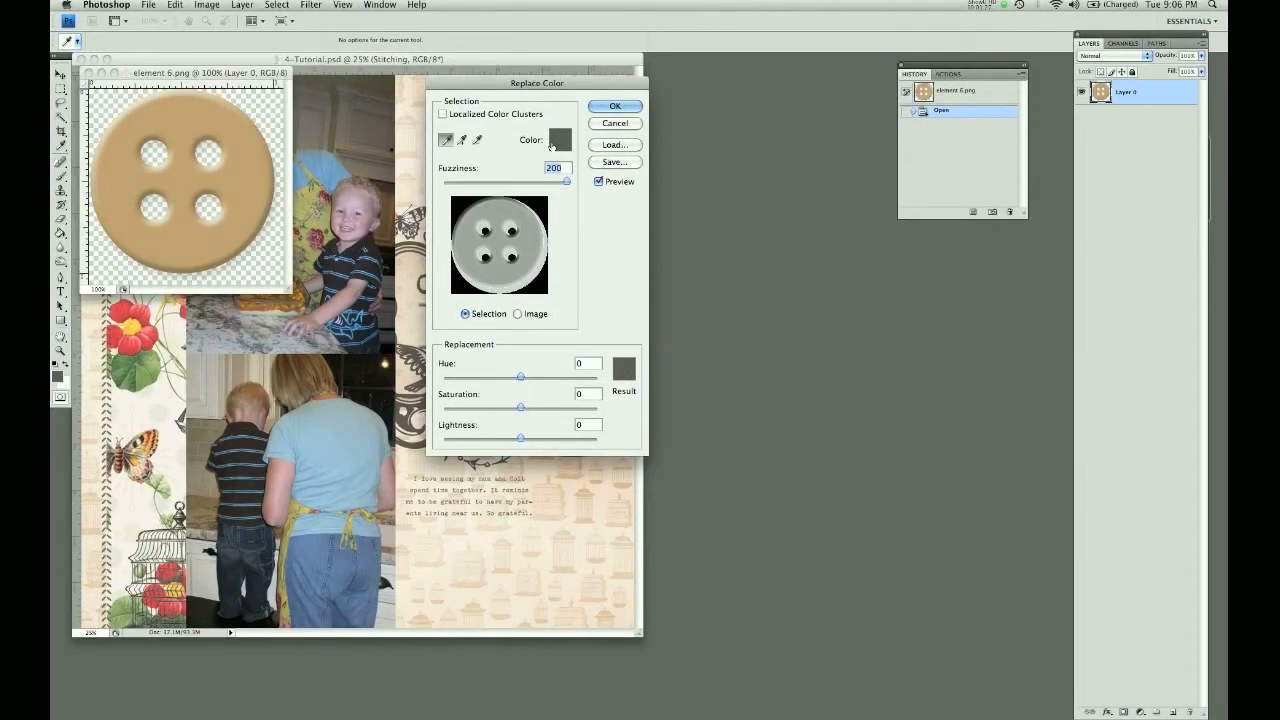
left_click(524, 211)
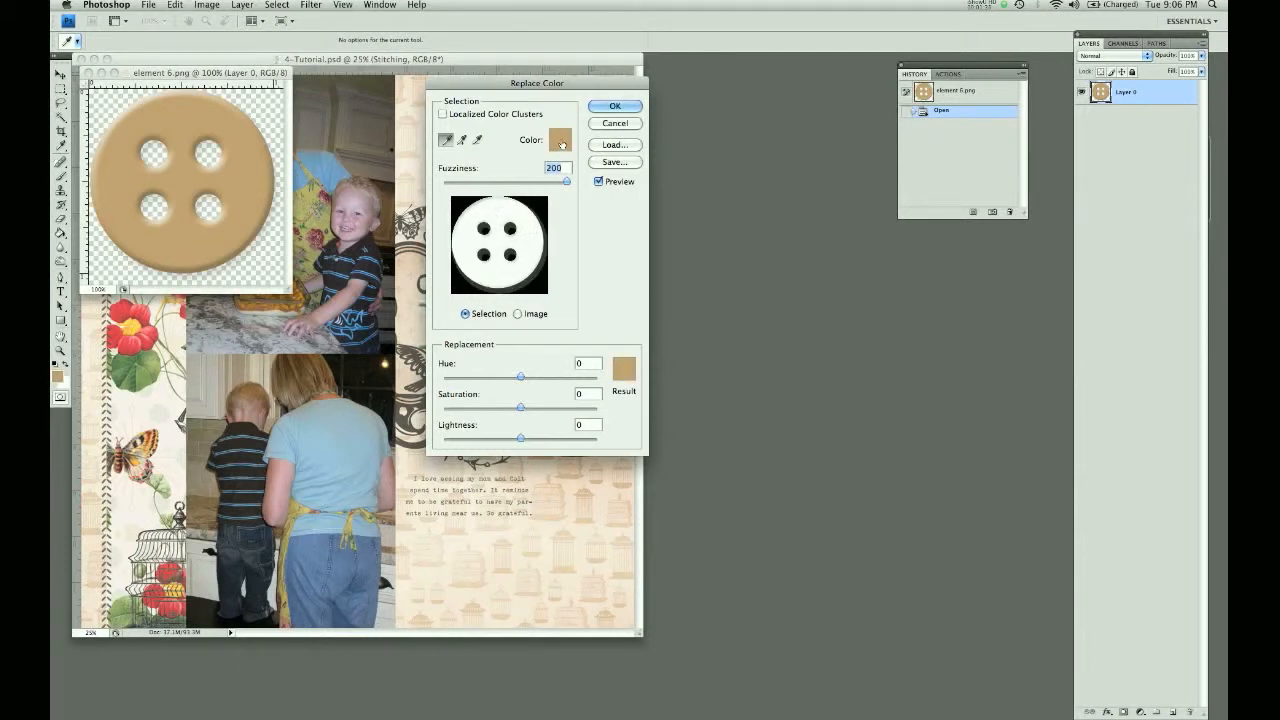
left_click_drag(566, 186, 521, 200)
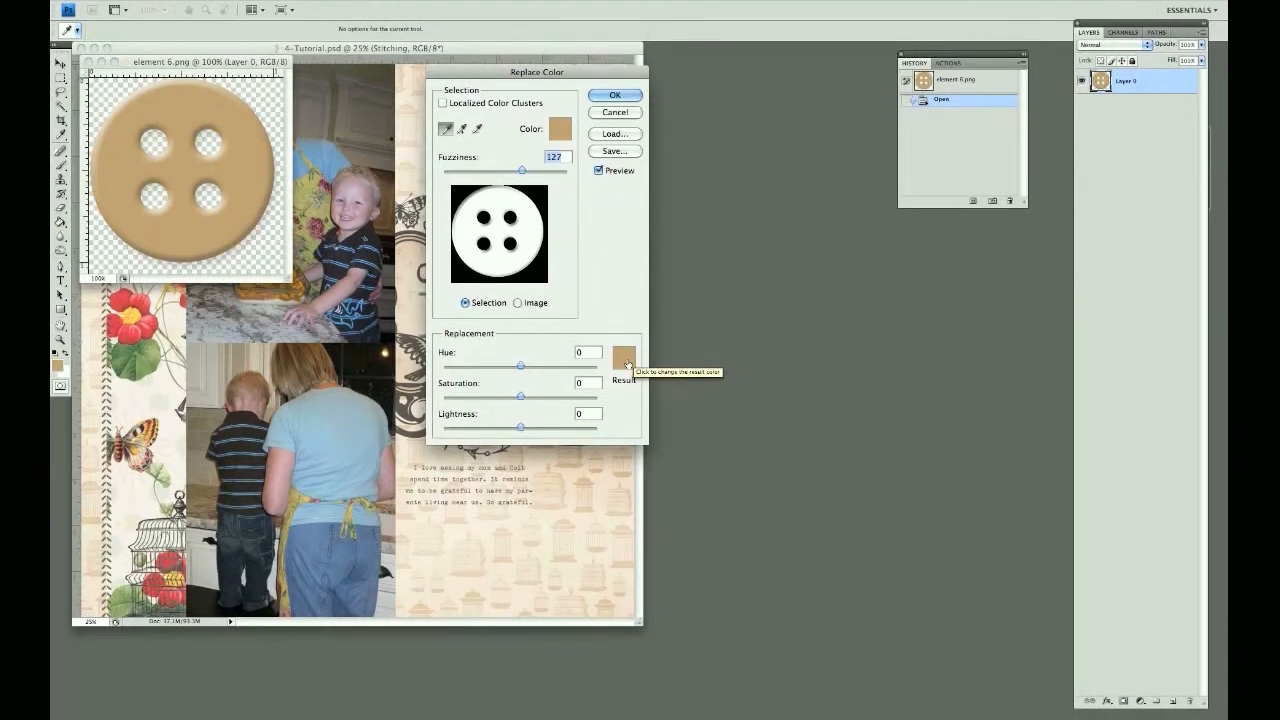
Replace the tan with the red cf5547 sampled from the flower in the layout's floral strip and apply the change.
left_click(627, 373)
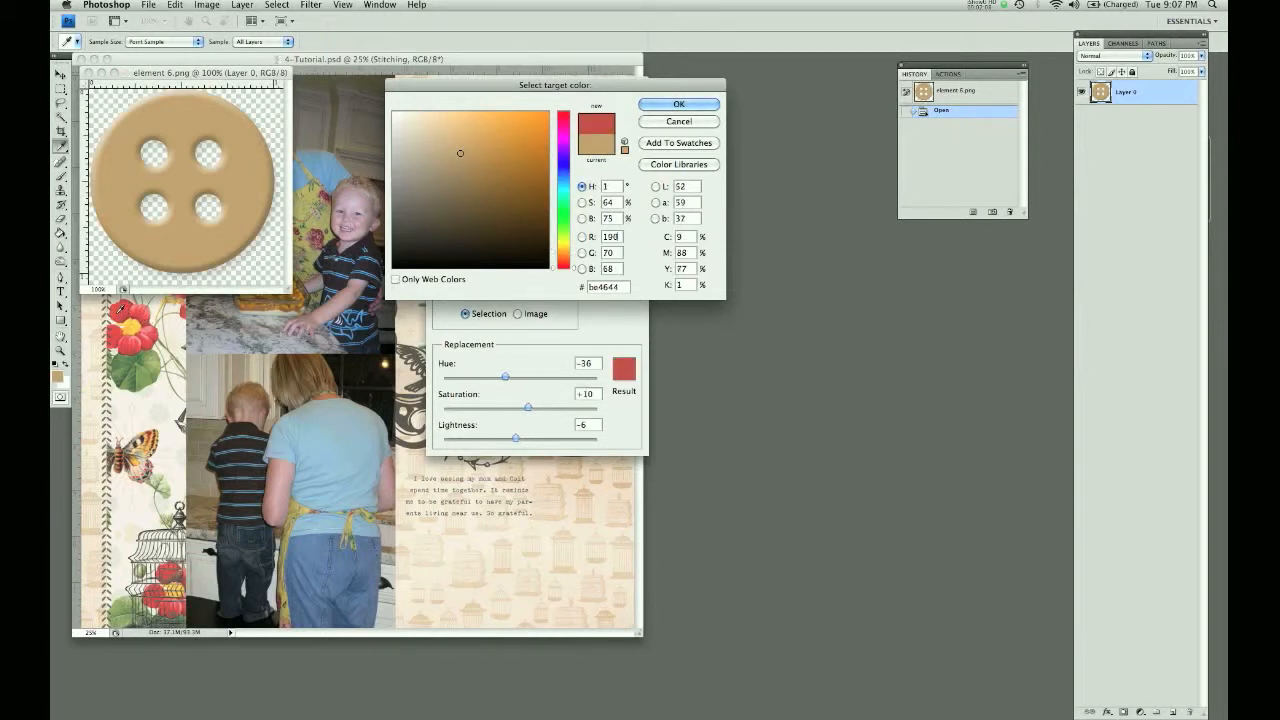
left_click(118, 311)
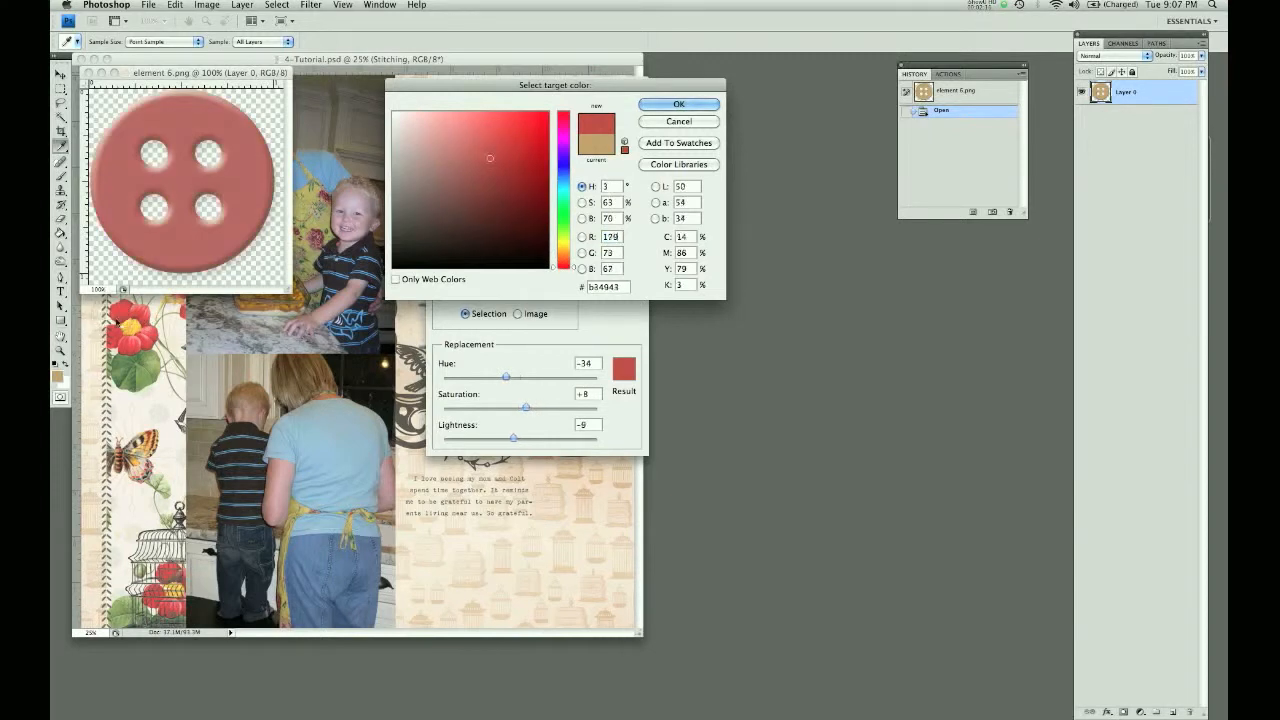
left_click(121, 315)
left_click(122, 327)
left_click(131, 317)
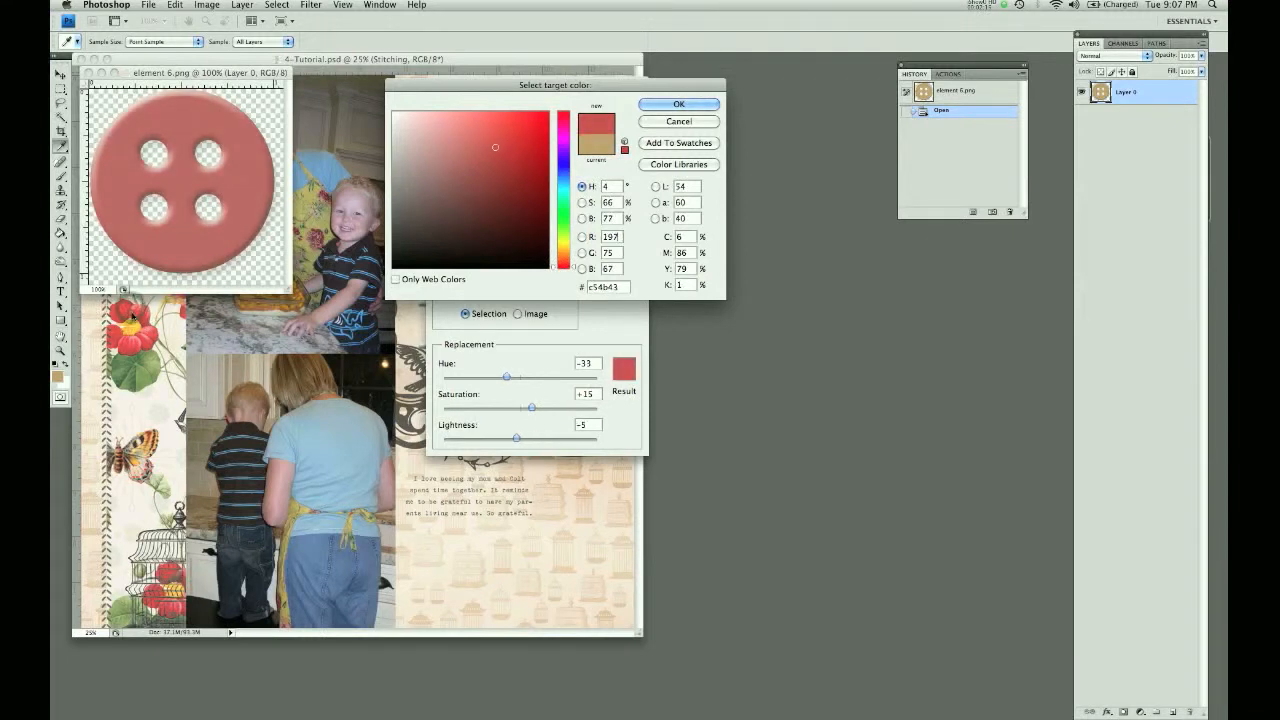
left_click(131, 320)
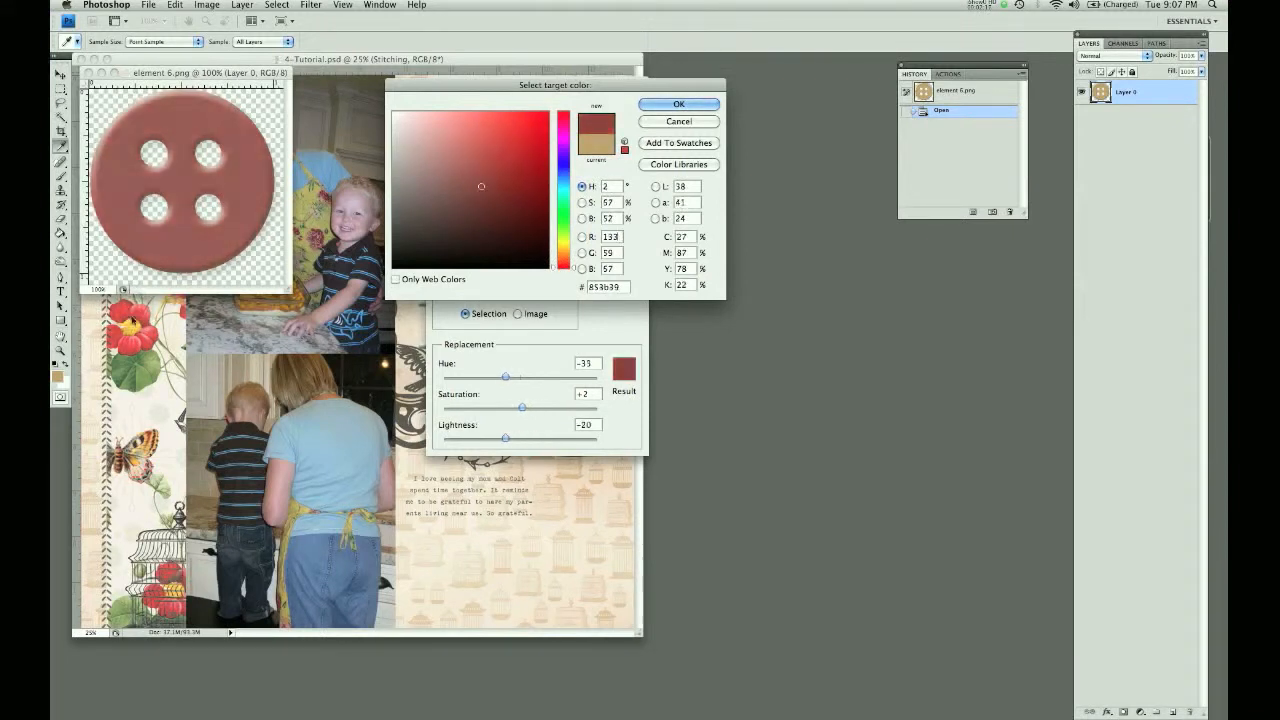
left_click(134, 318)
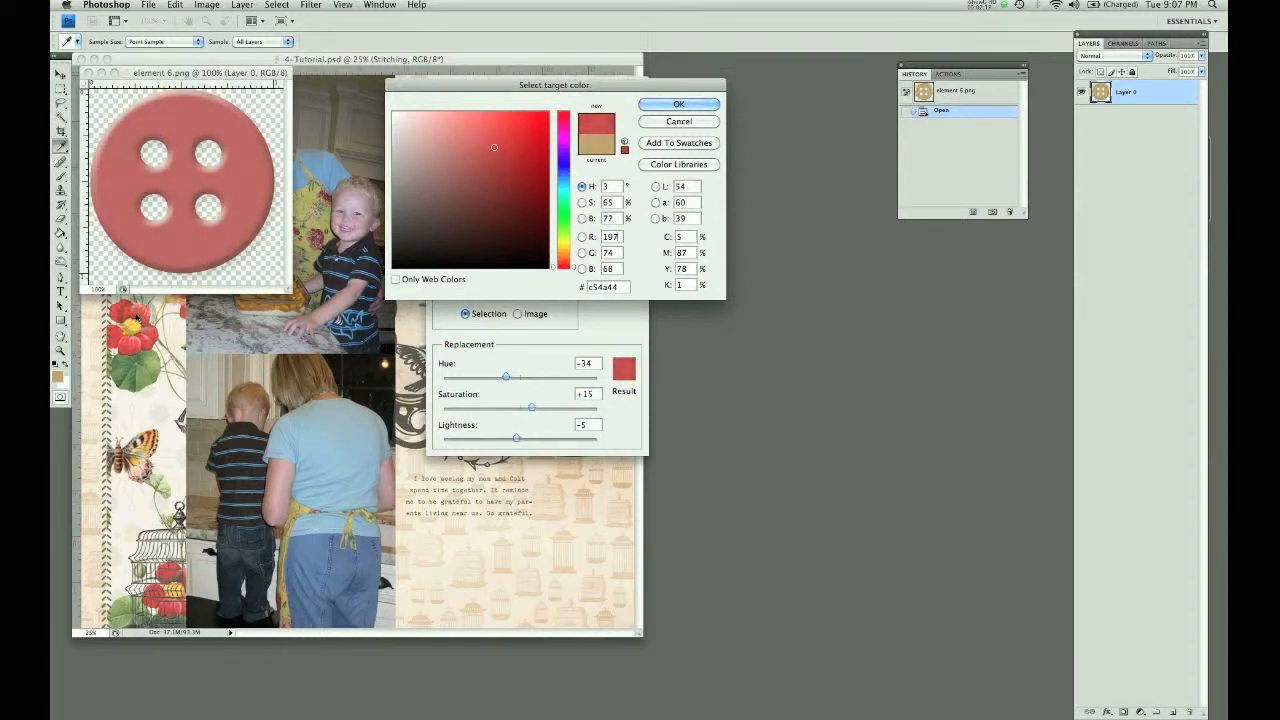
left_click(137, 316)
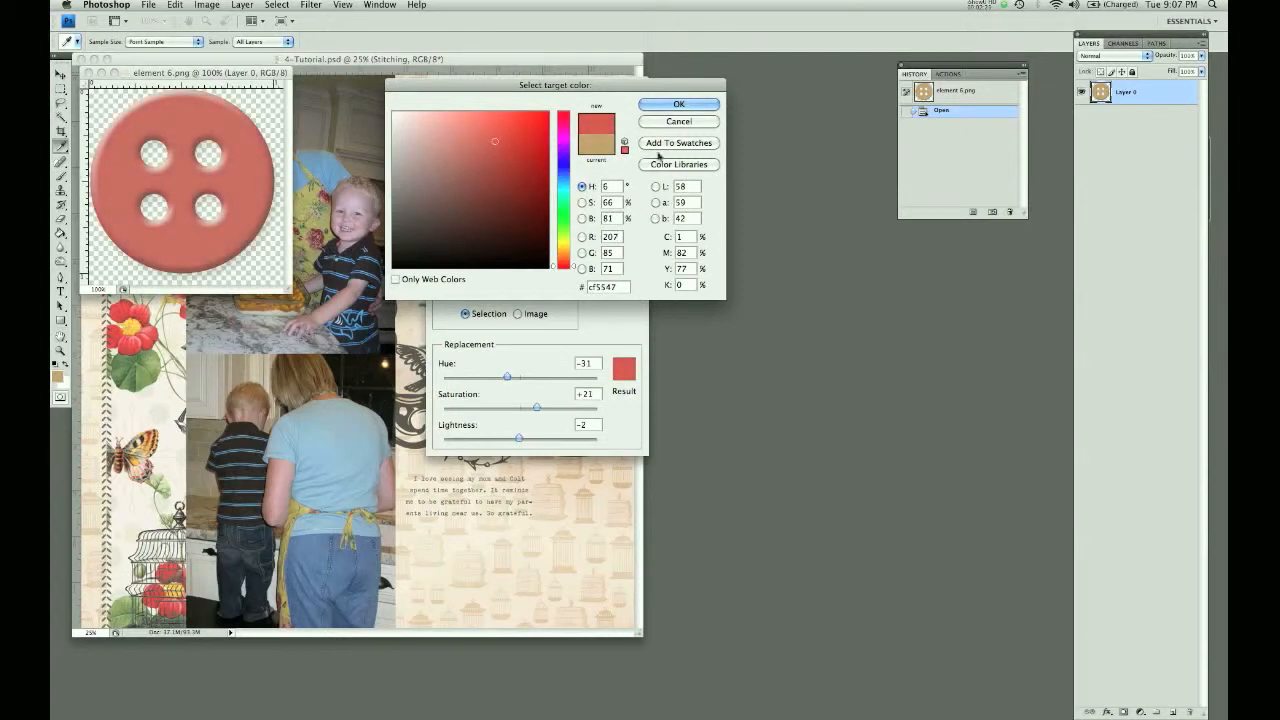
left_click(690, 105)
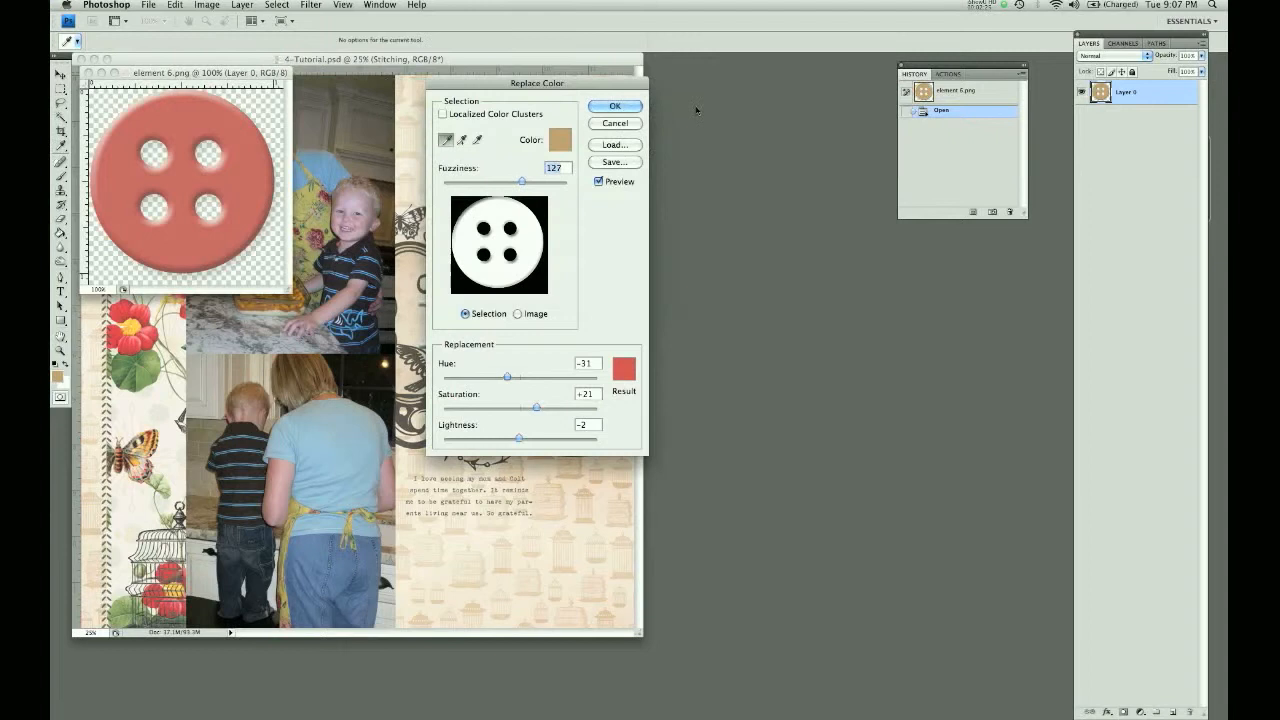
left_click(615, 106)
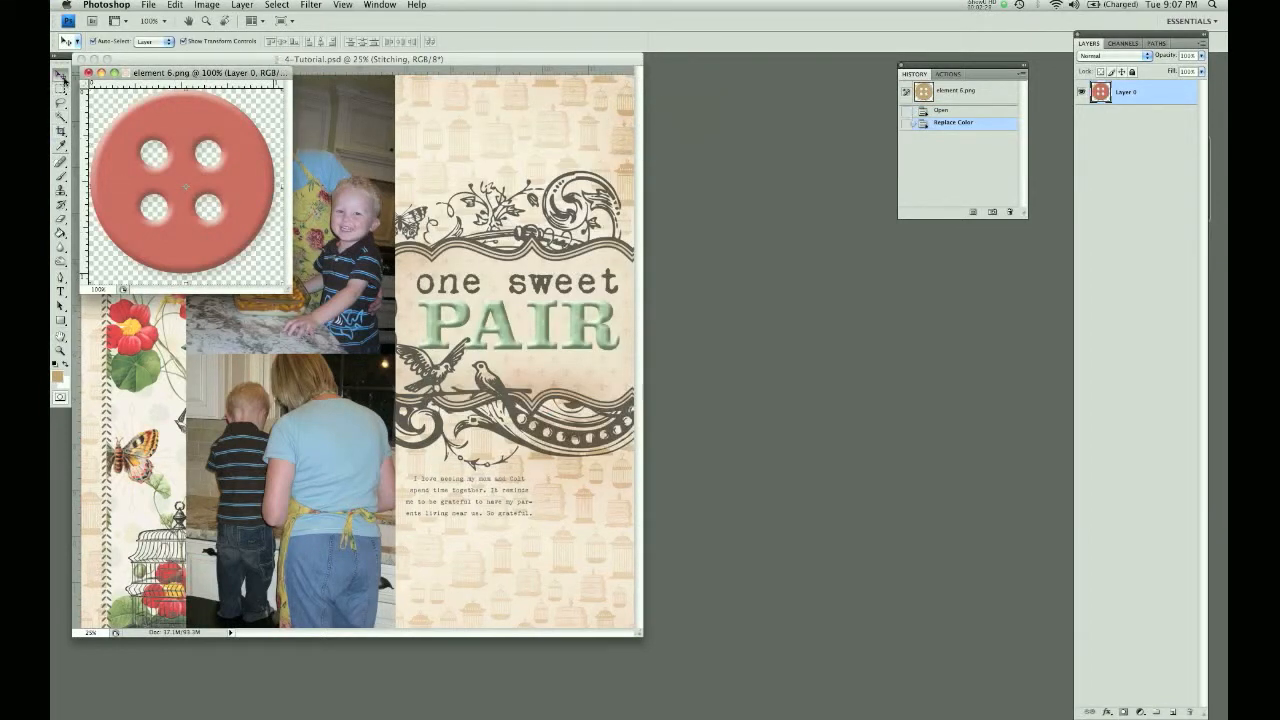
Bring the red button into the 4-Tutorial.psd layout below the word PAIR and scale it down to about 64%.
left_click_drag(142, 129, 515, 365)
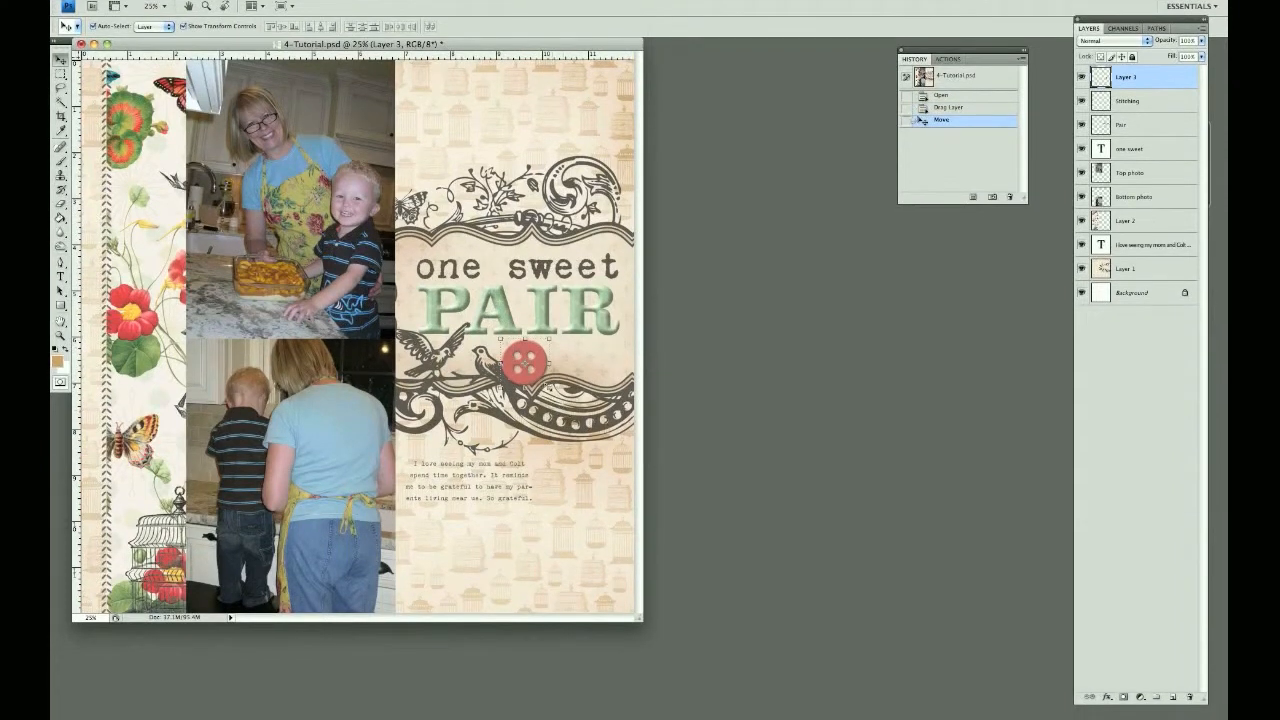
key("ctrl+t")
left_click_drag(551, 392, 531, 369)
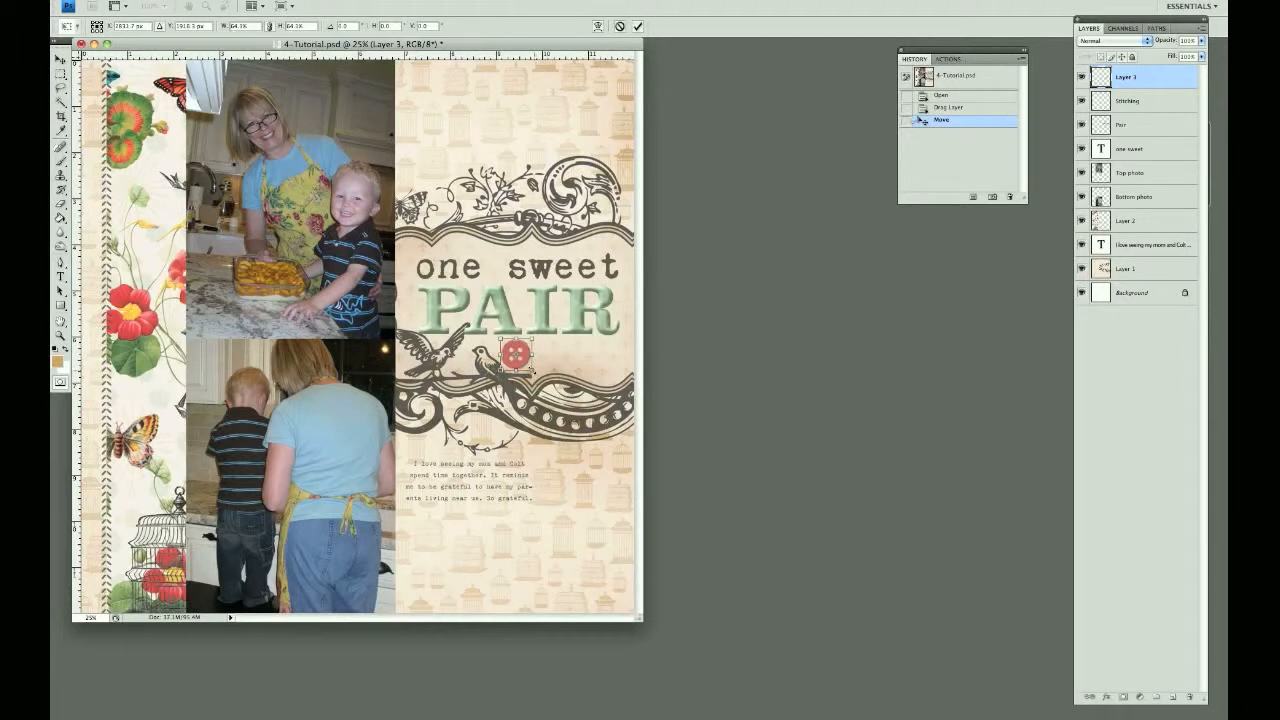
key("Return")
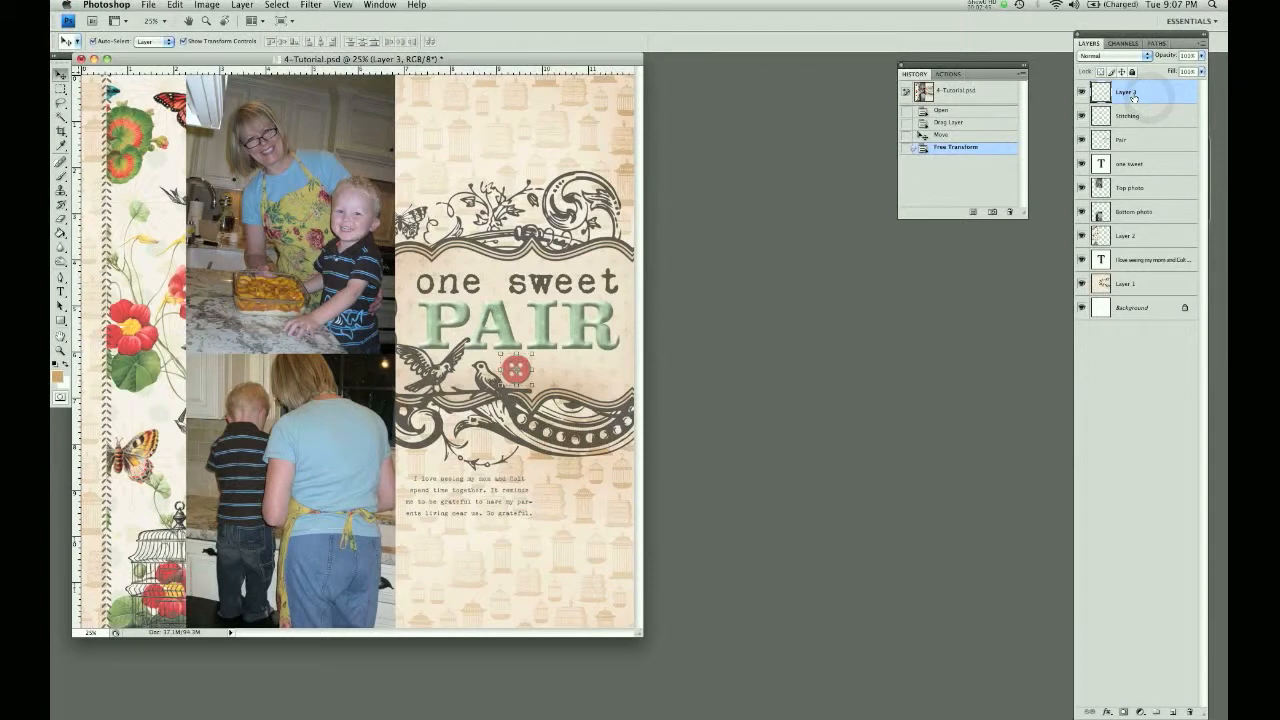
Duplicate the button layer twice to get three buttons.
left_click_drag(1134, 97, 1173, 697)
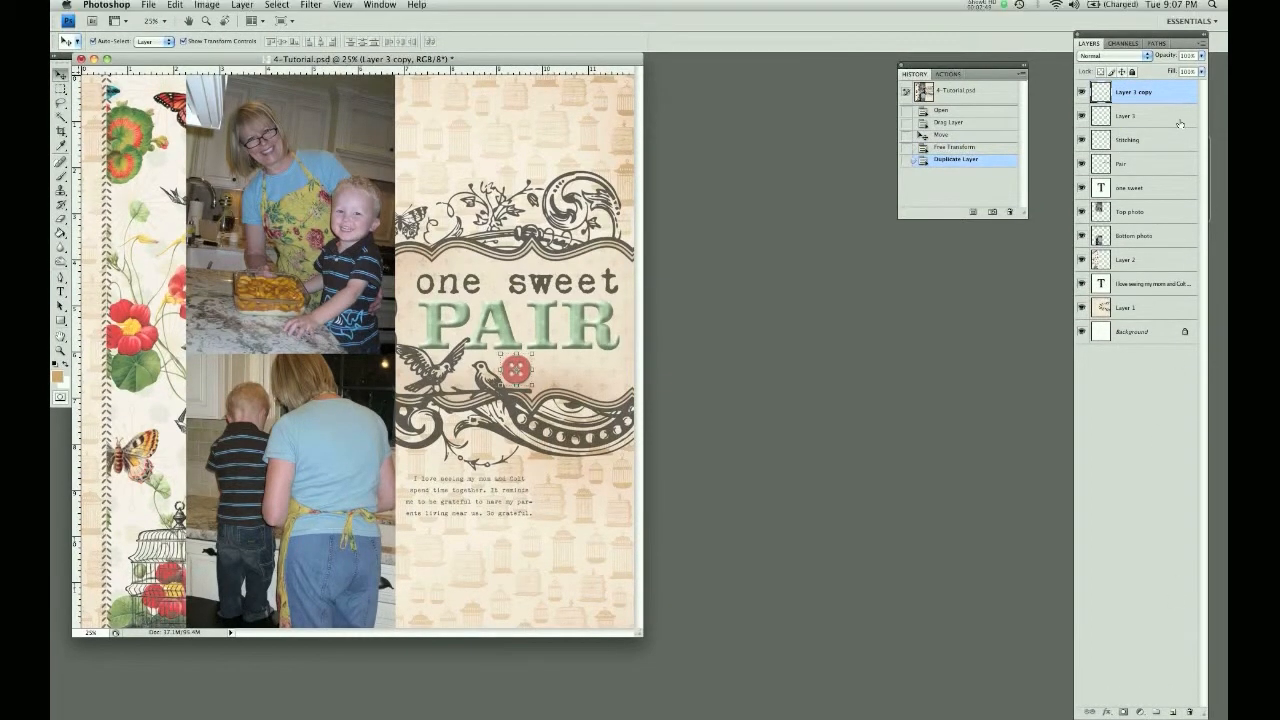
left_click(1180, 104)
left_click_drag(1180, 120, 1172, 696)
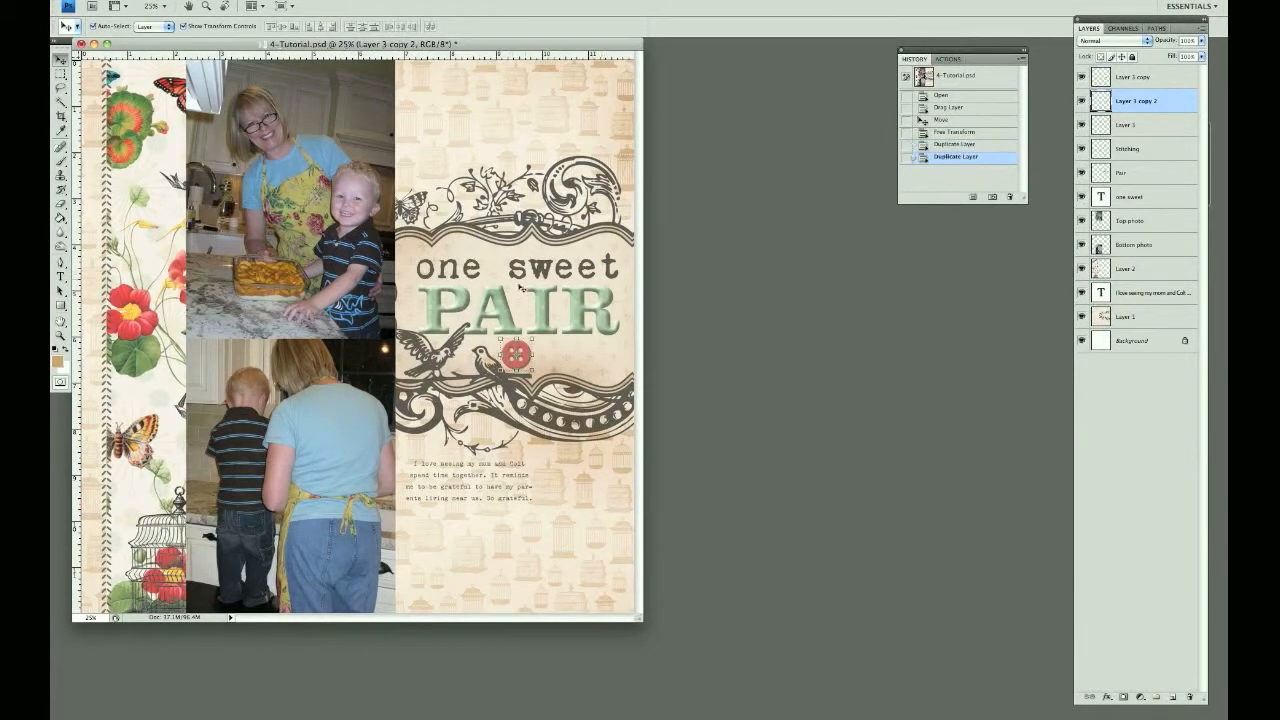
Spread the button copies into a row below PAIR, one under the letter R and the other midway to the original button.
left_click_drag(515, 353, 586, 363)
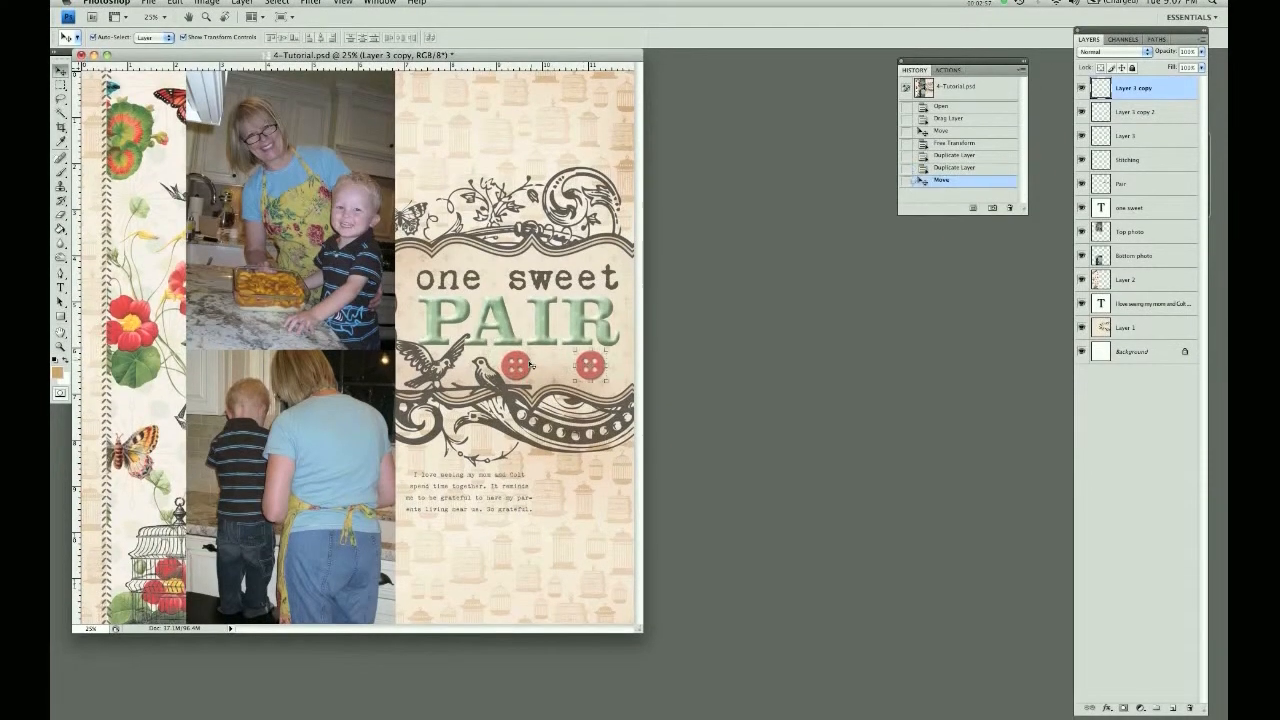
left_click(515, 360)
key("ctrl+t")
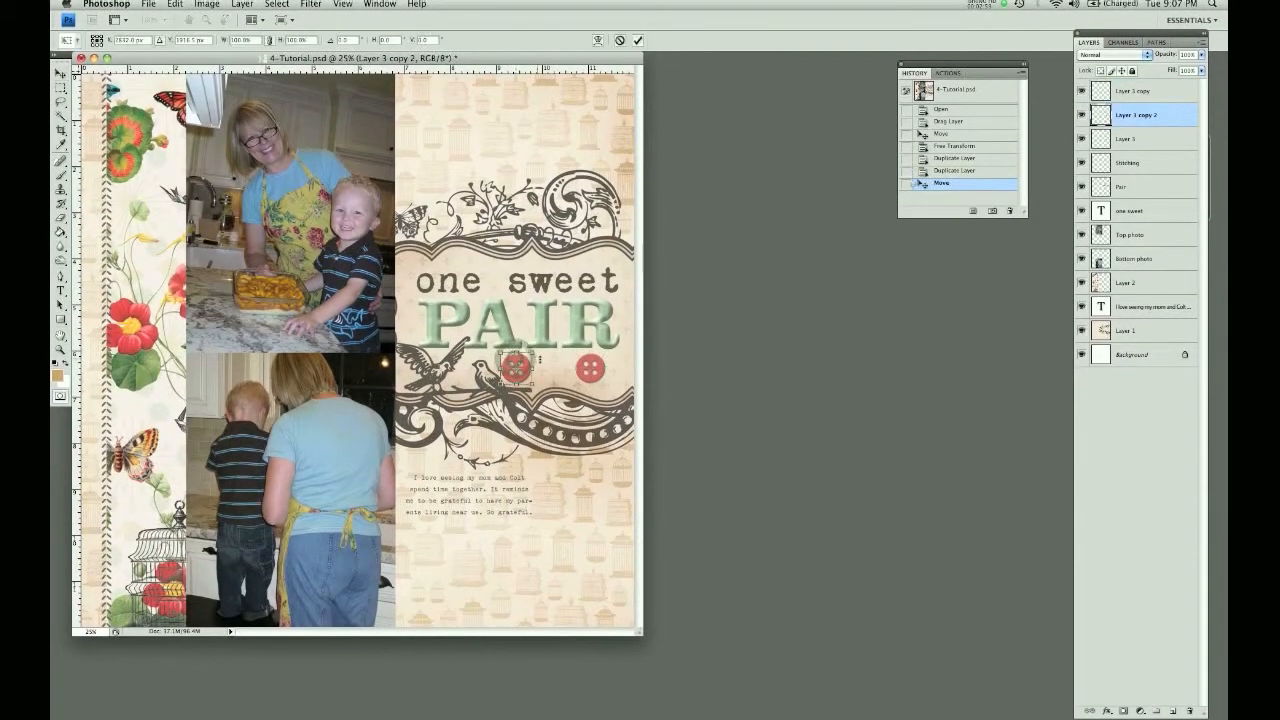
left_click_drag(515, 363, 552, 363)
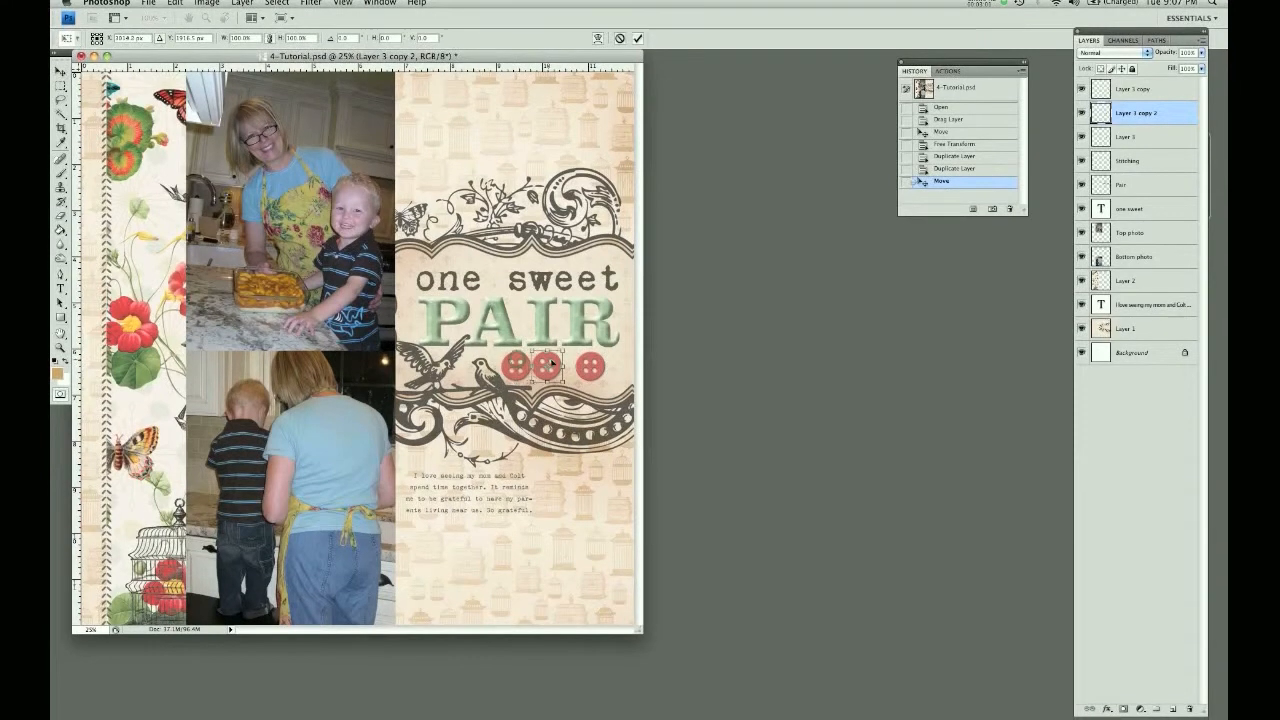
key("Left")
key("Left")
key("Left")
key("Left")
key("Left")
key("Left")
key("Down")
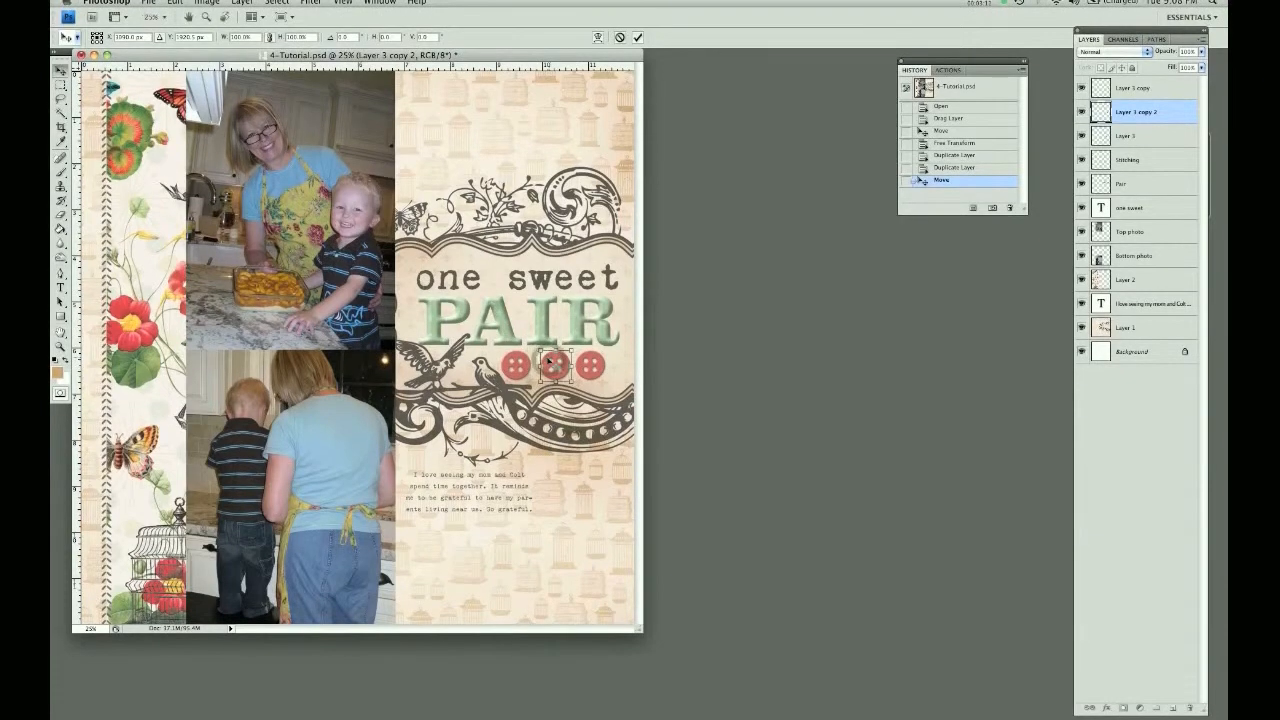
key("Return")
Nudge the original button right, closer to the others, and fine-tune the middle button's position.
left_click(520, 363)
key("Right")
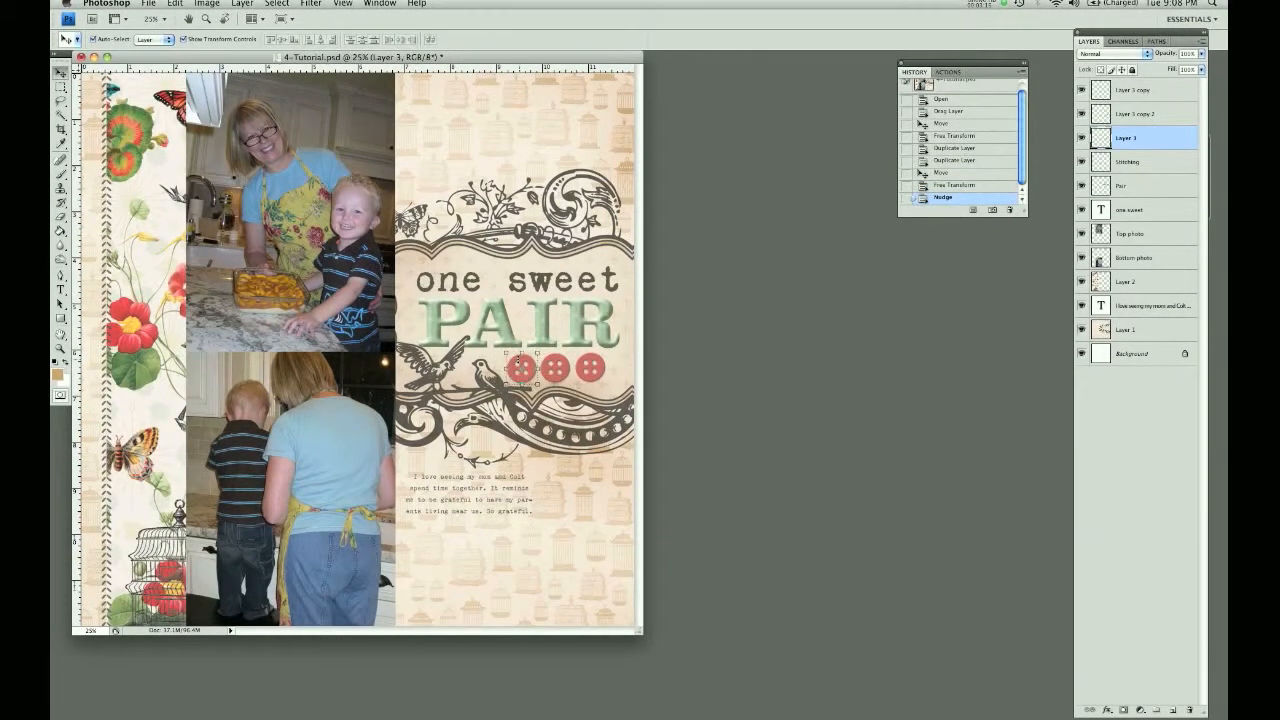
left_click(557, 365)
key("Right")
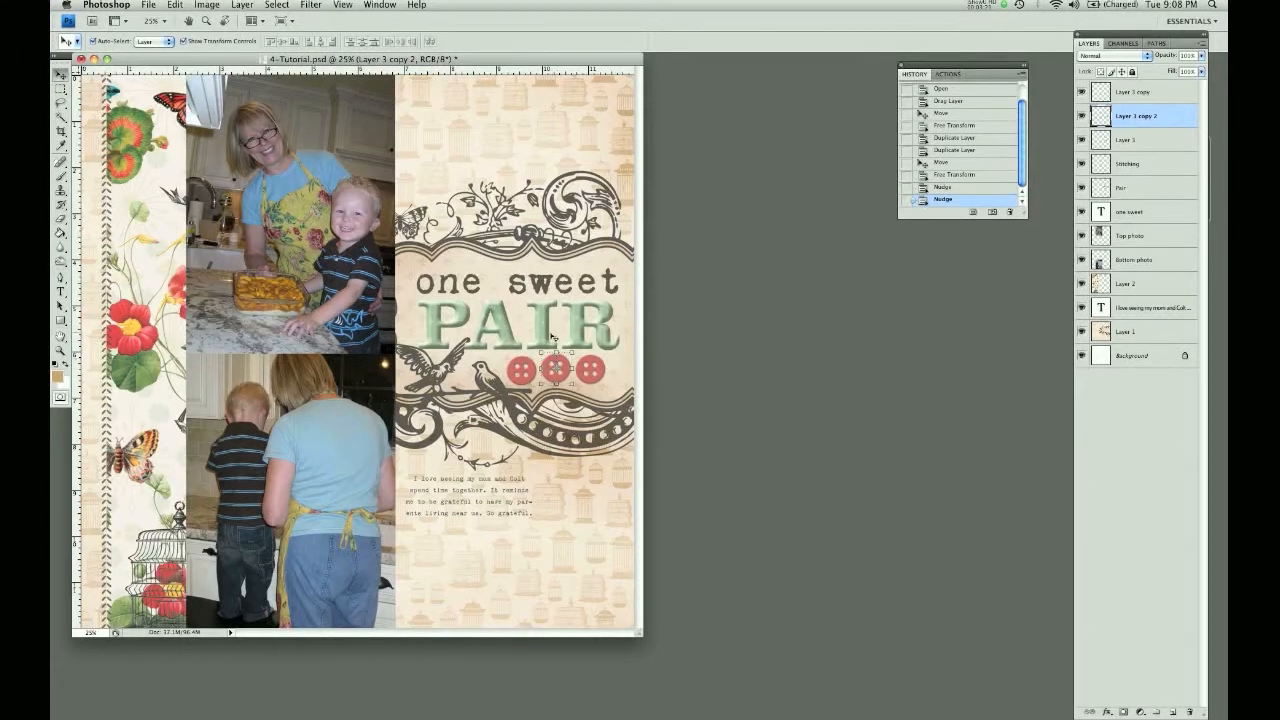
Select all three buttons and distribute them by their horizontal and vertical centers.
left_click(524, 382, "shift")
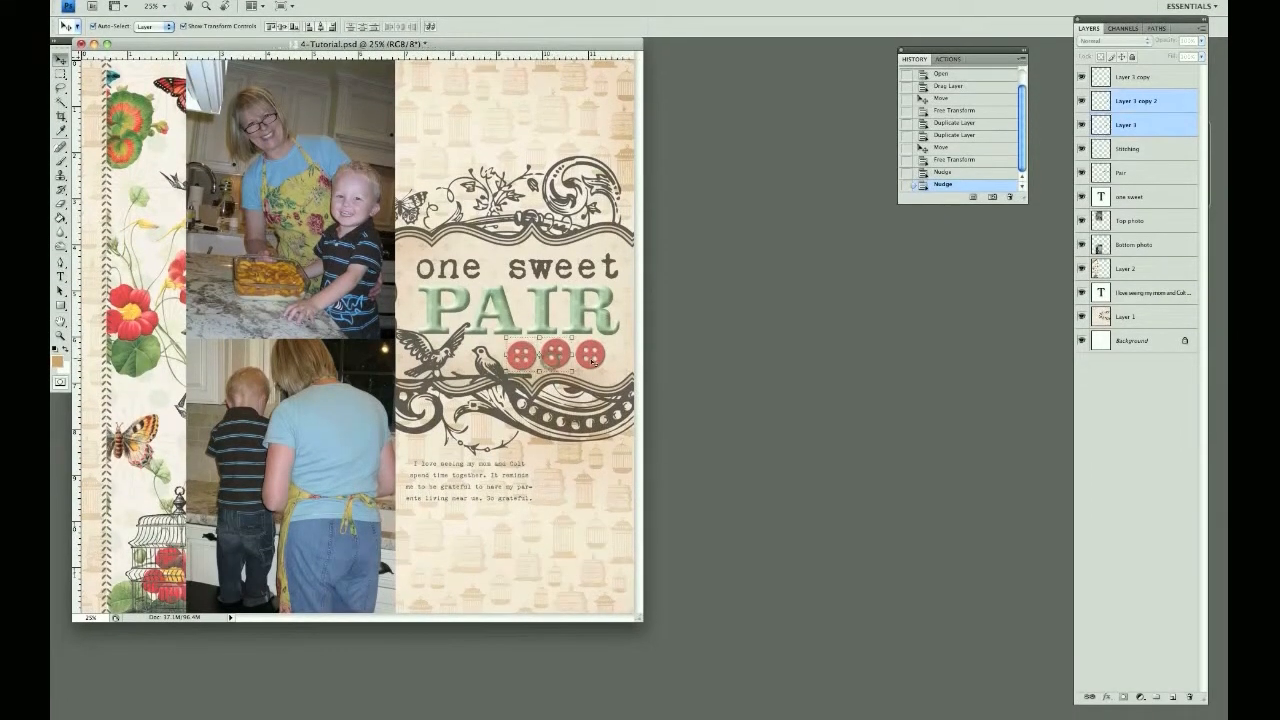
left_click(591, 357, "shift")
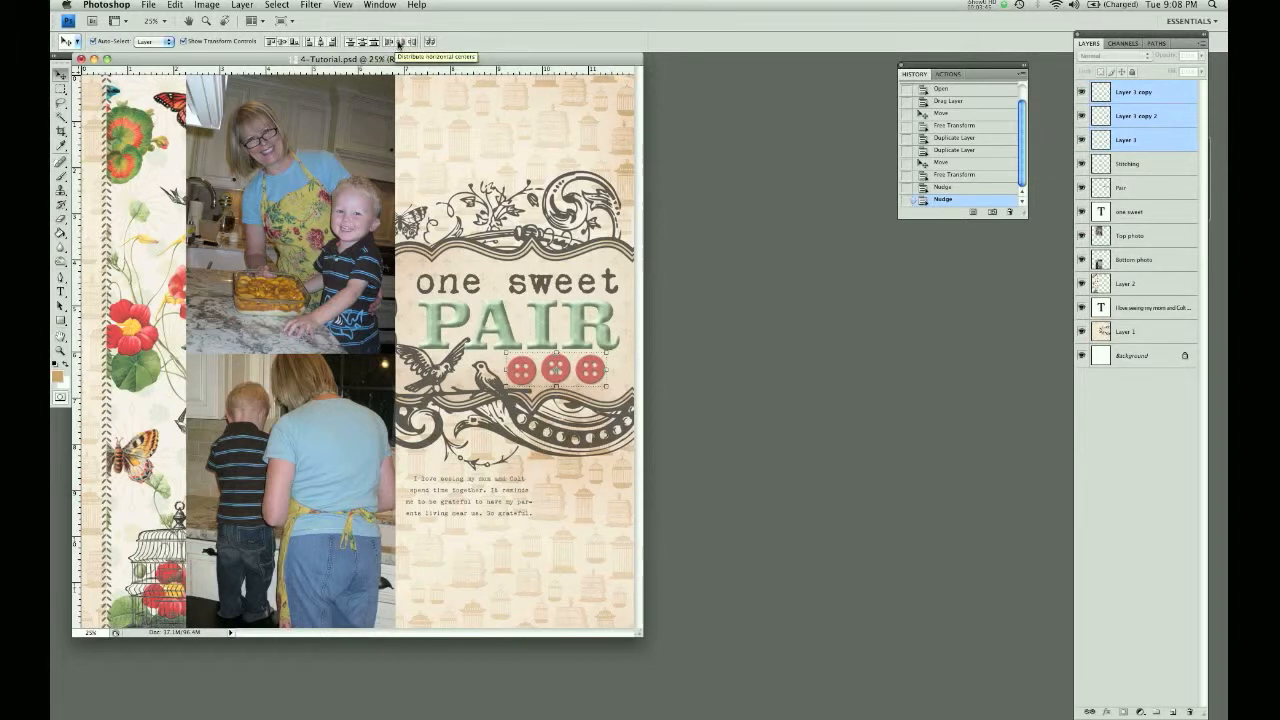
left_click(398, 43)
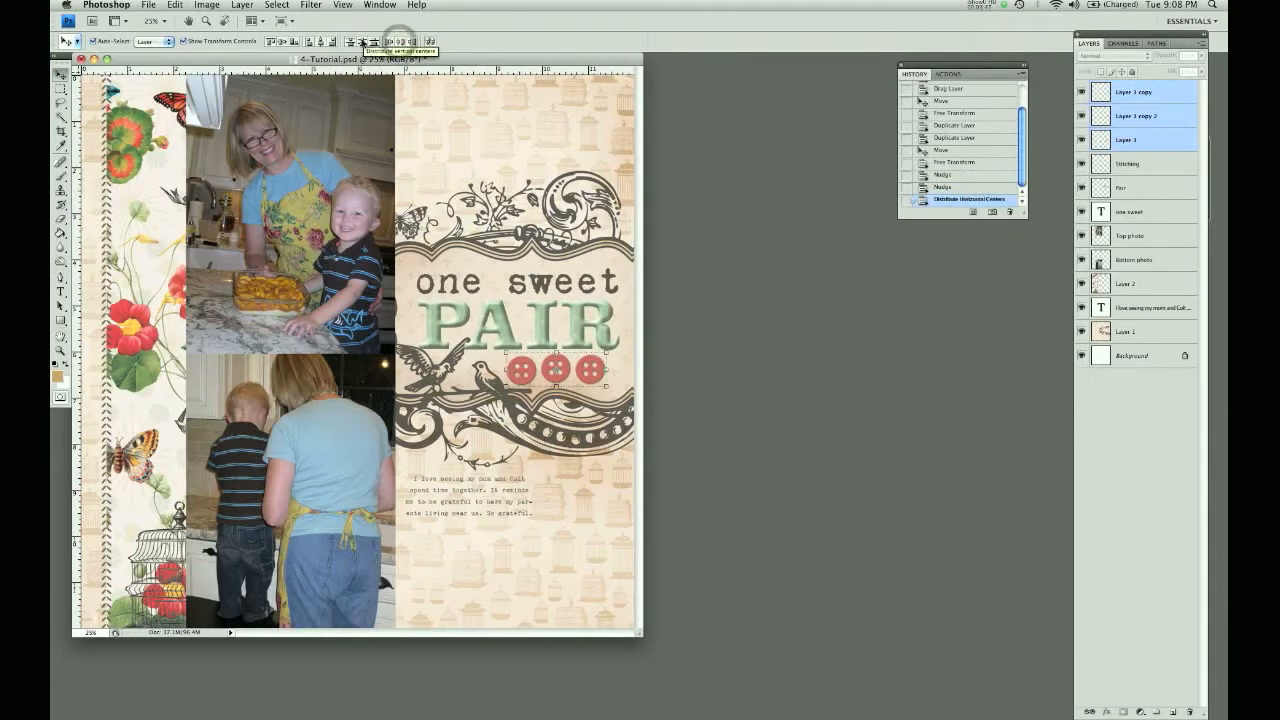
left_click(363, 43)
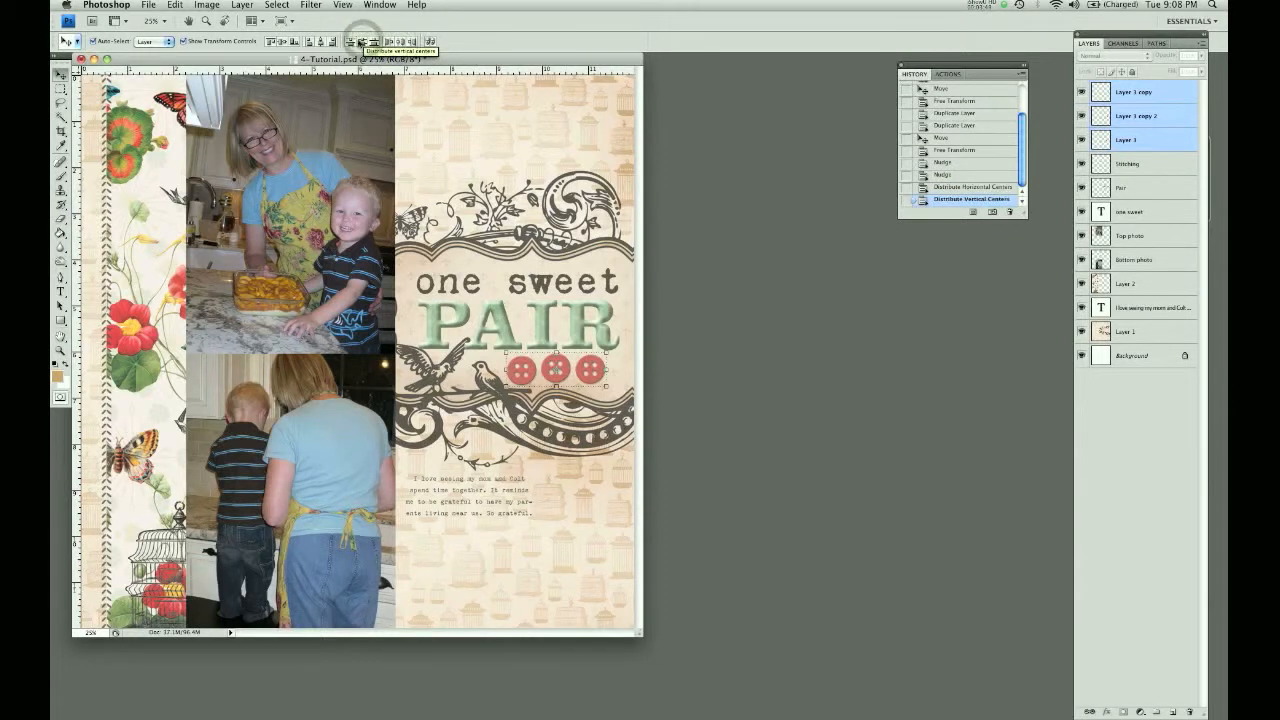
left_click(398, 43)
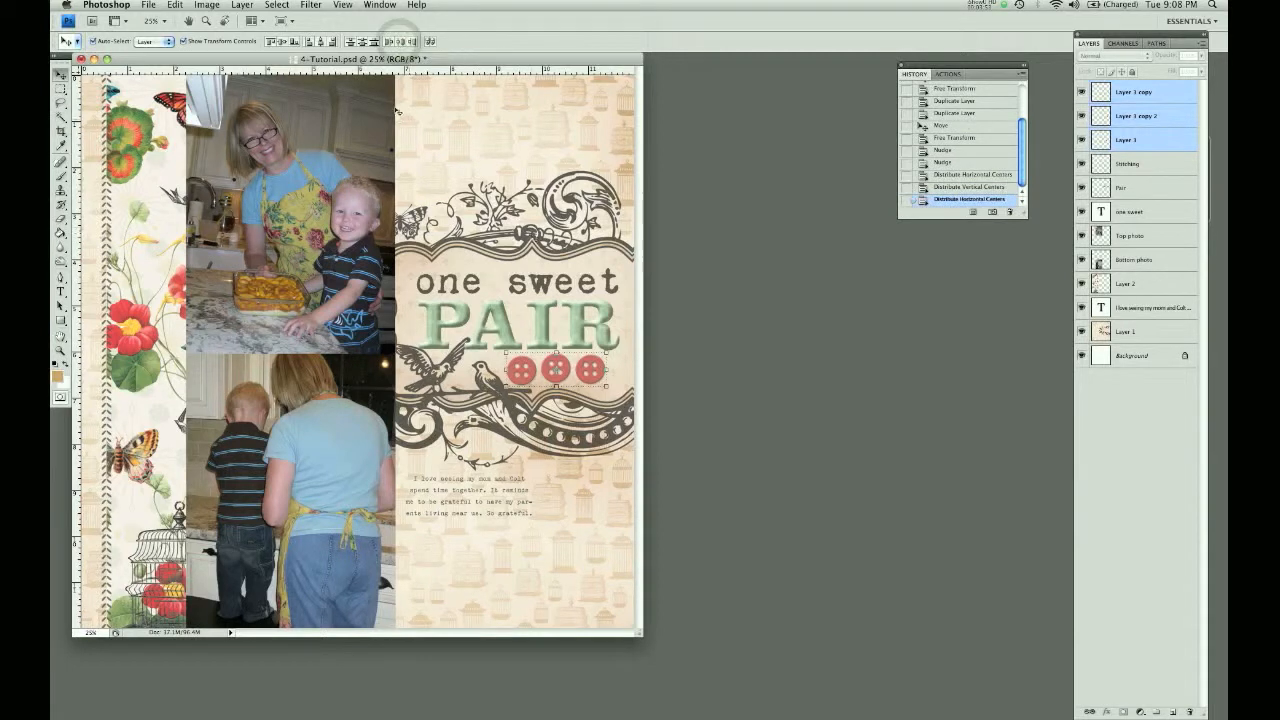
left_click(362, 44)
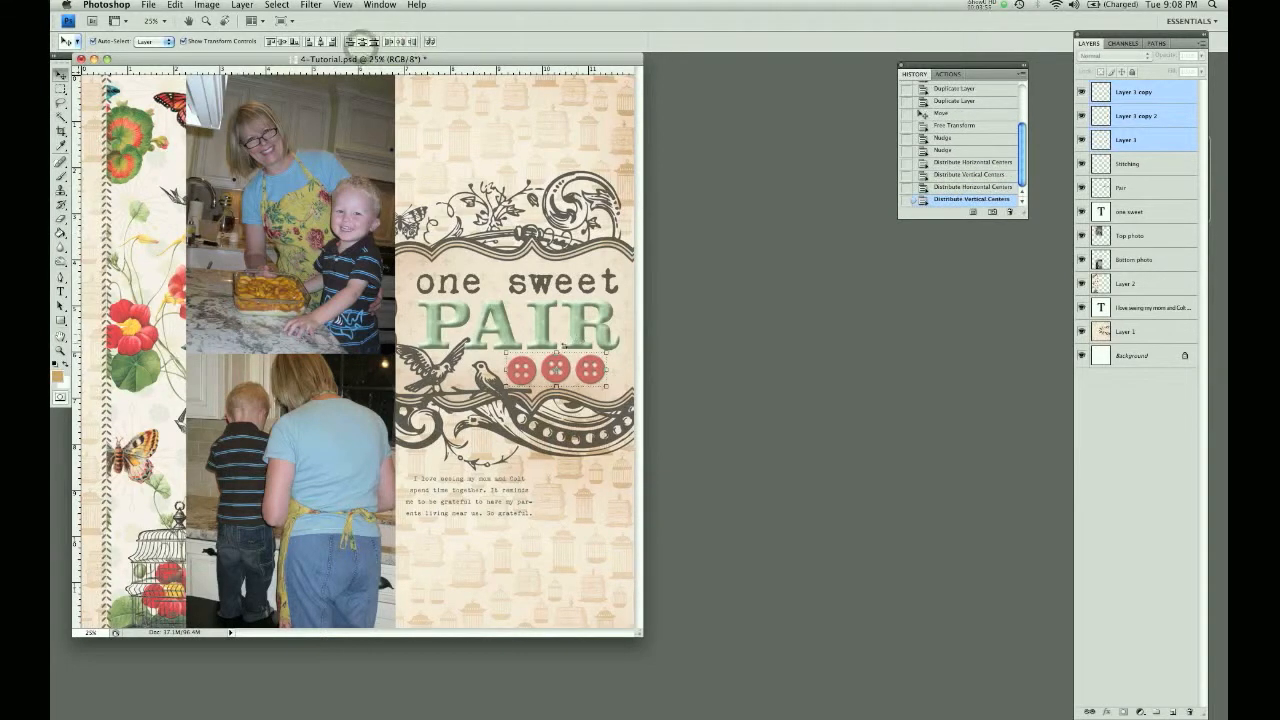
Nudge the middle button and the button under the letter R slightly down to level the row.
left_click(559, 366)
left_click(558, 366)
key("Down")
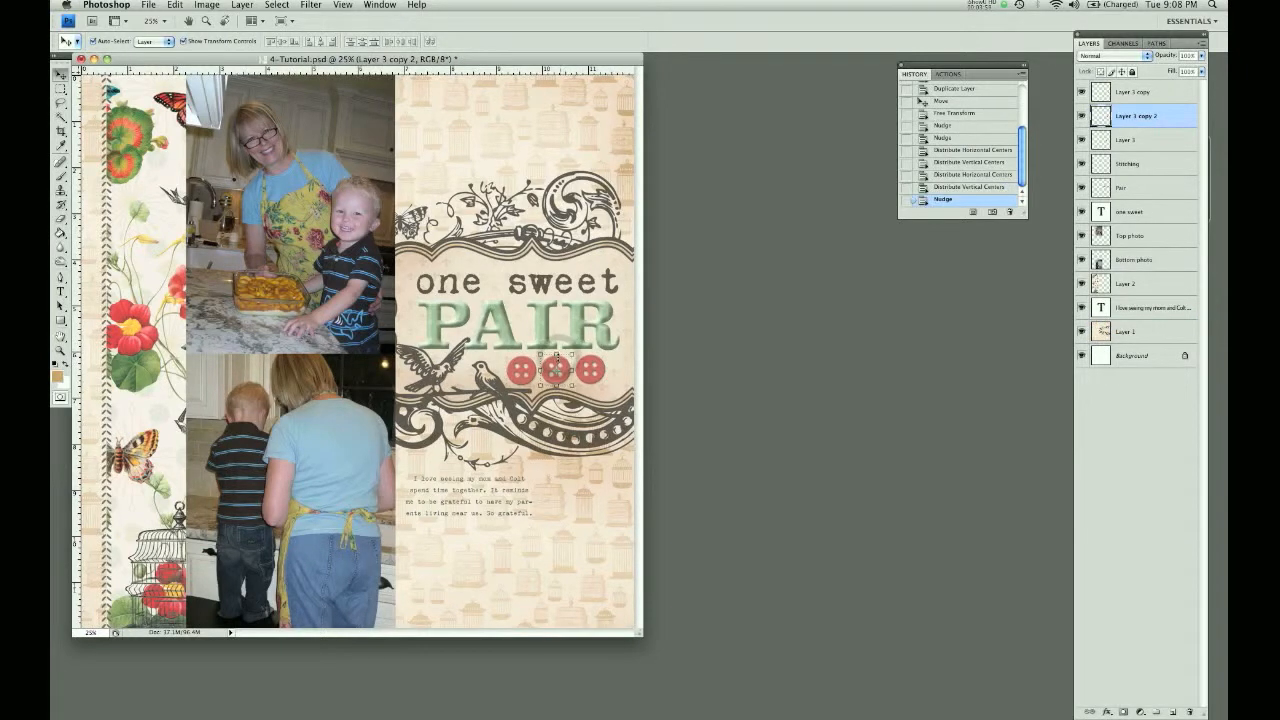
left_click(592, 372)
key("Down")
left_click(596, 374)
left_click(556, 357)
Reselect the three button layers and distribute their horizontal and vertical centers again.
left_click(1134, 95)
left_click(1135, 116, "shift")
left_click(1134, 139, "shift")
left_click(400, 45)
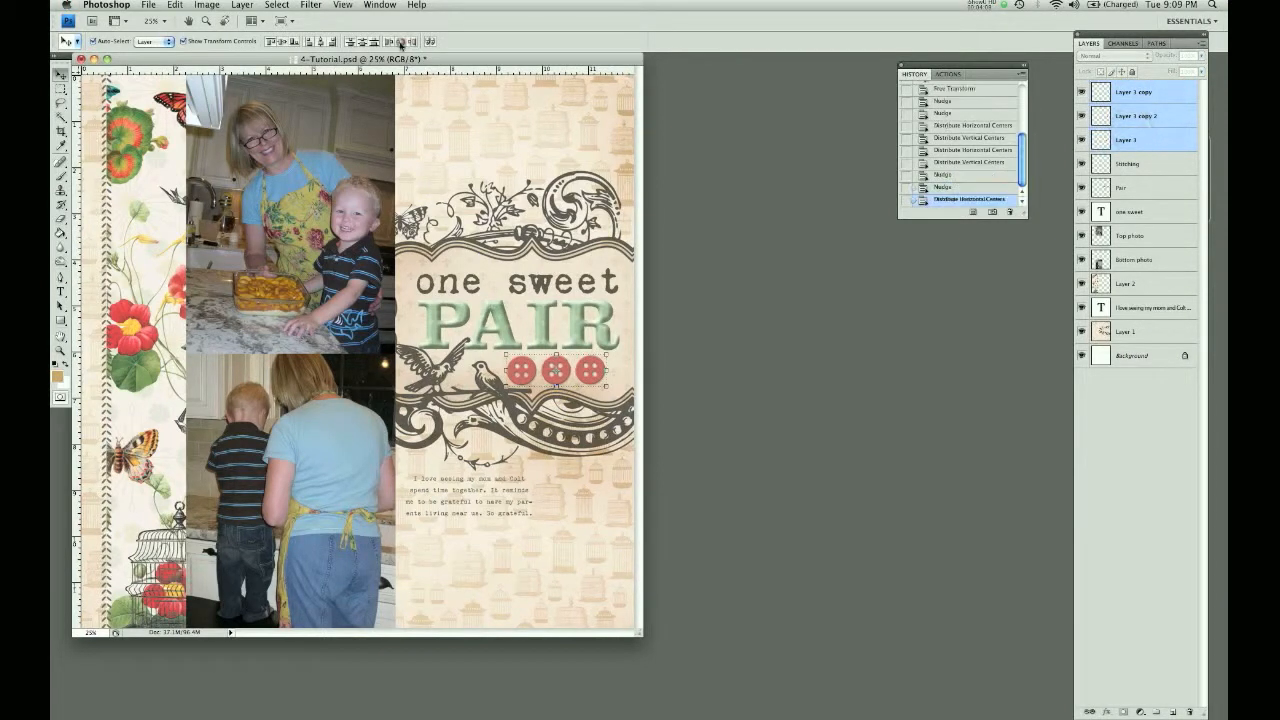
left_click(361, 45)
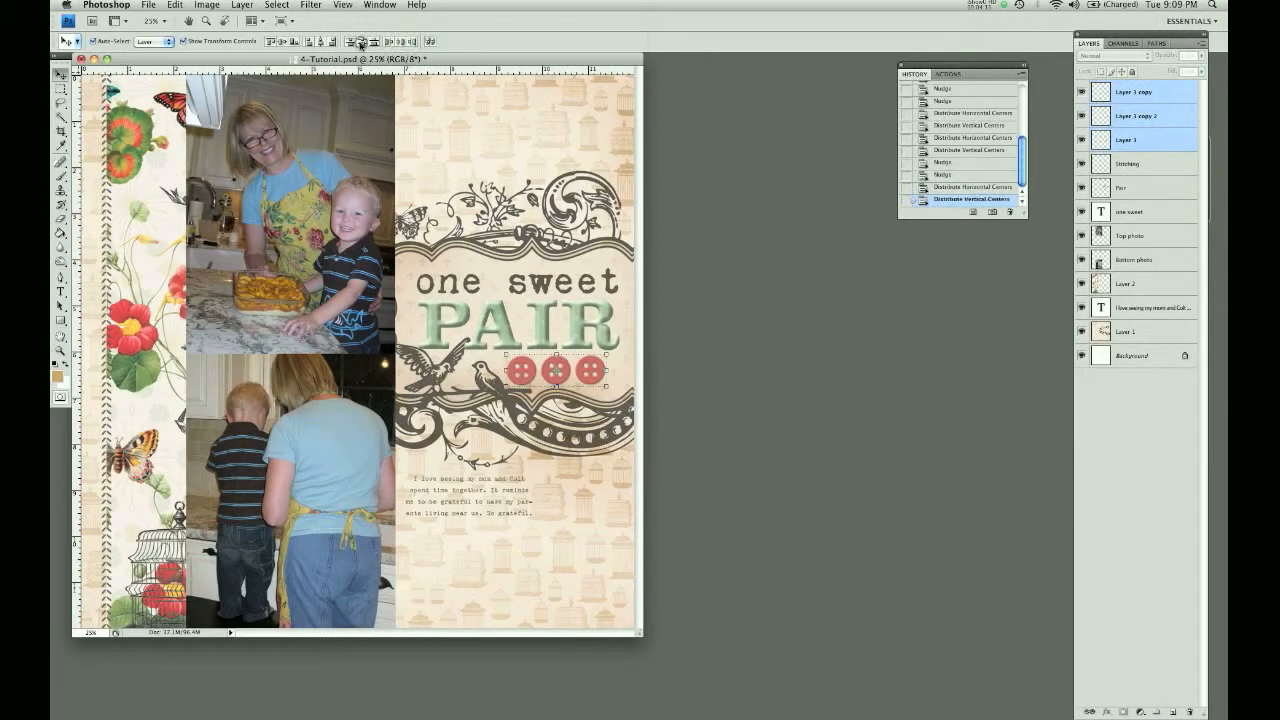
Deselect the button layers and sample the dark brown of the scrollwork below the title as the foreground colour.
left_click(517, 245)
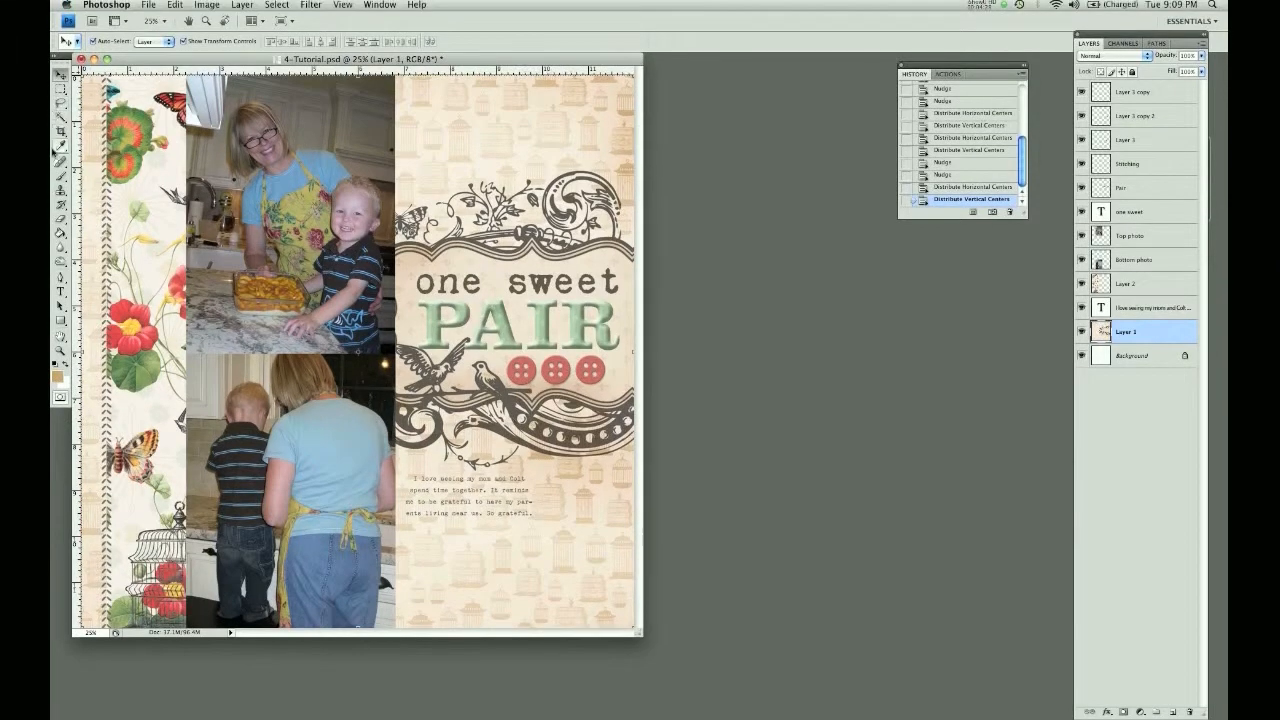
left_click(59, 136)
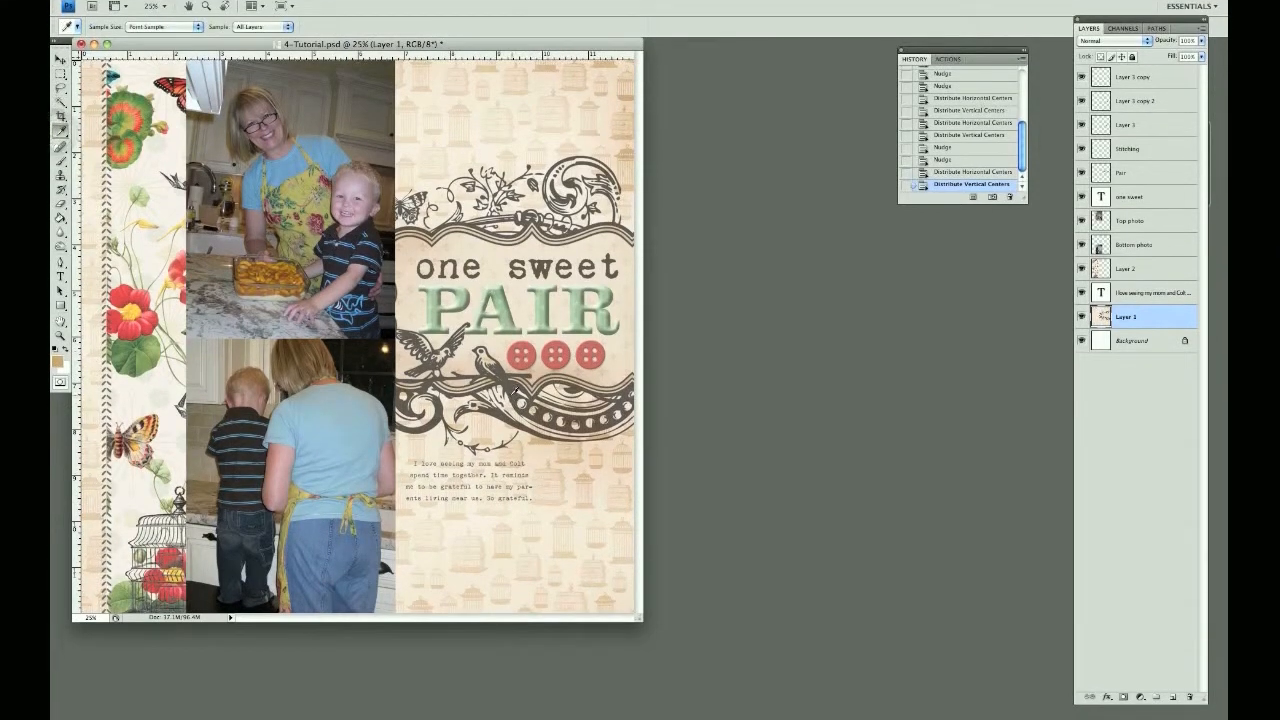
left_click(513, 404)
Choose the X-shaped stitch brush for the Brush tool and set its diameter to about 87 px.
left_click(60, 177)
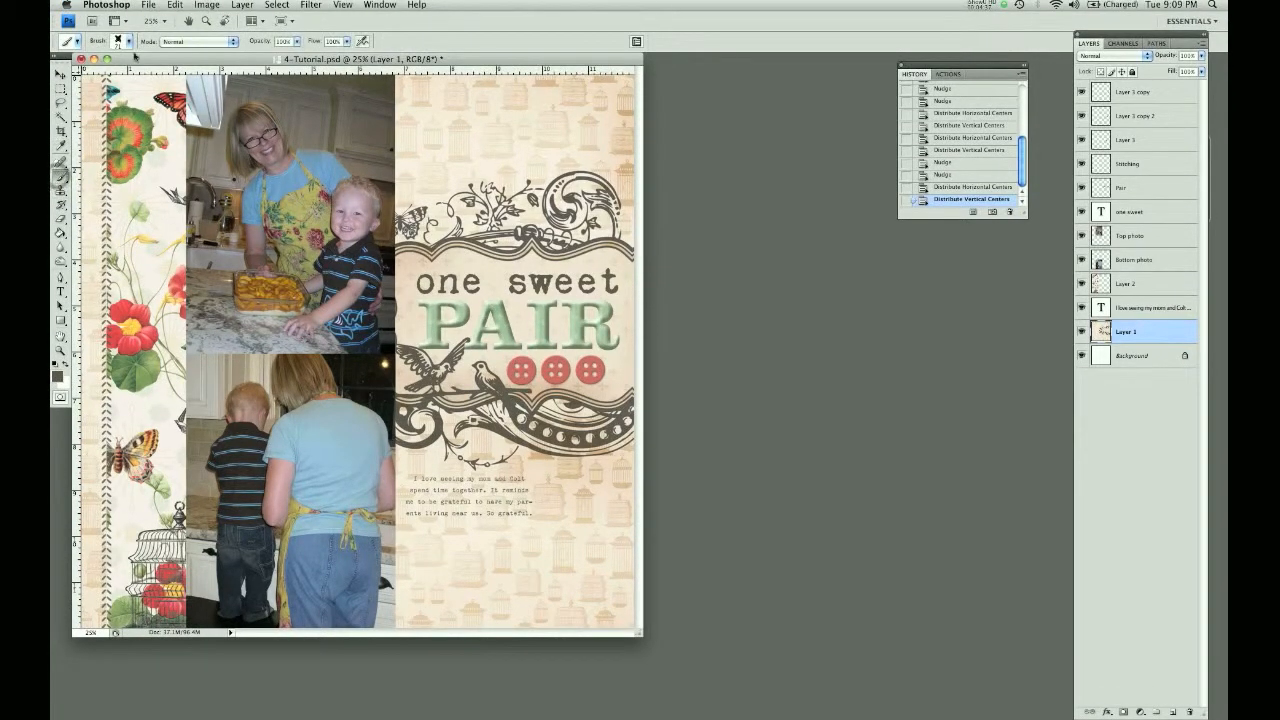
left_click(127, 44)
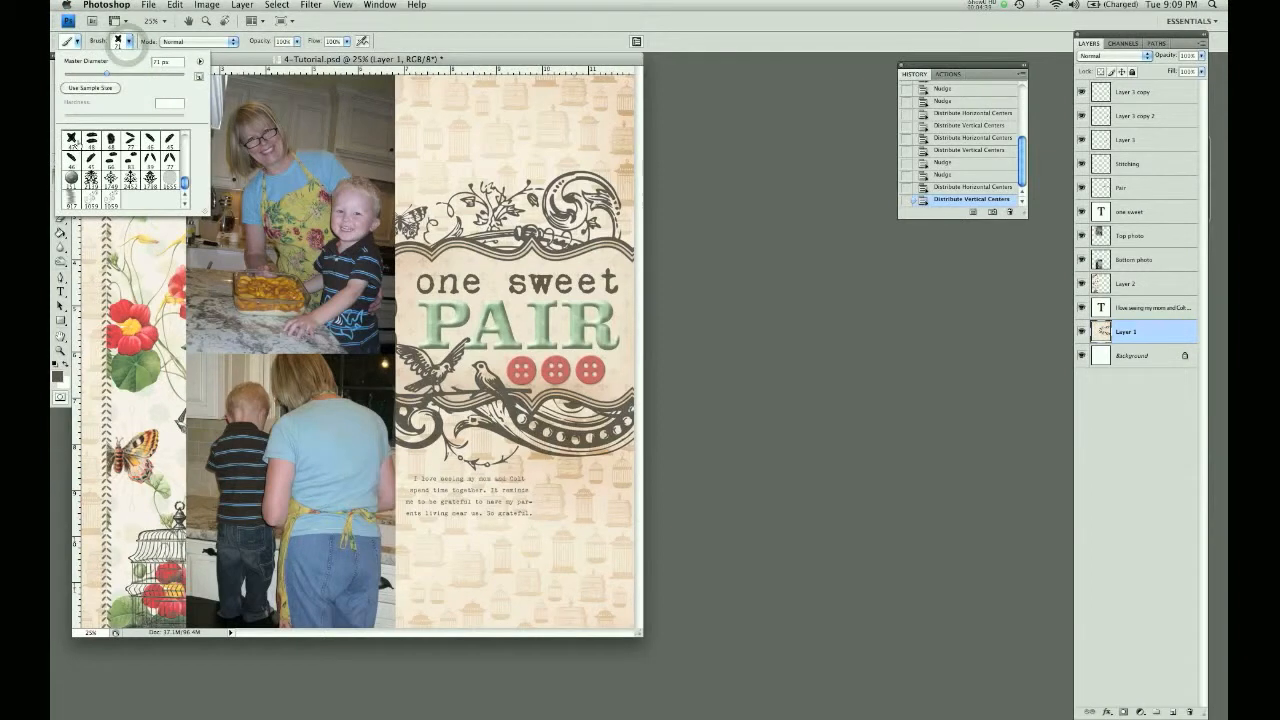
left_click_drag(183, 183, 183, 184)
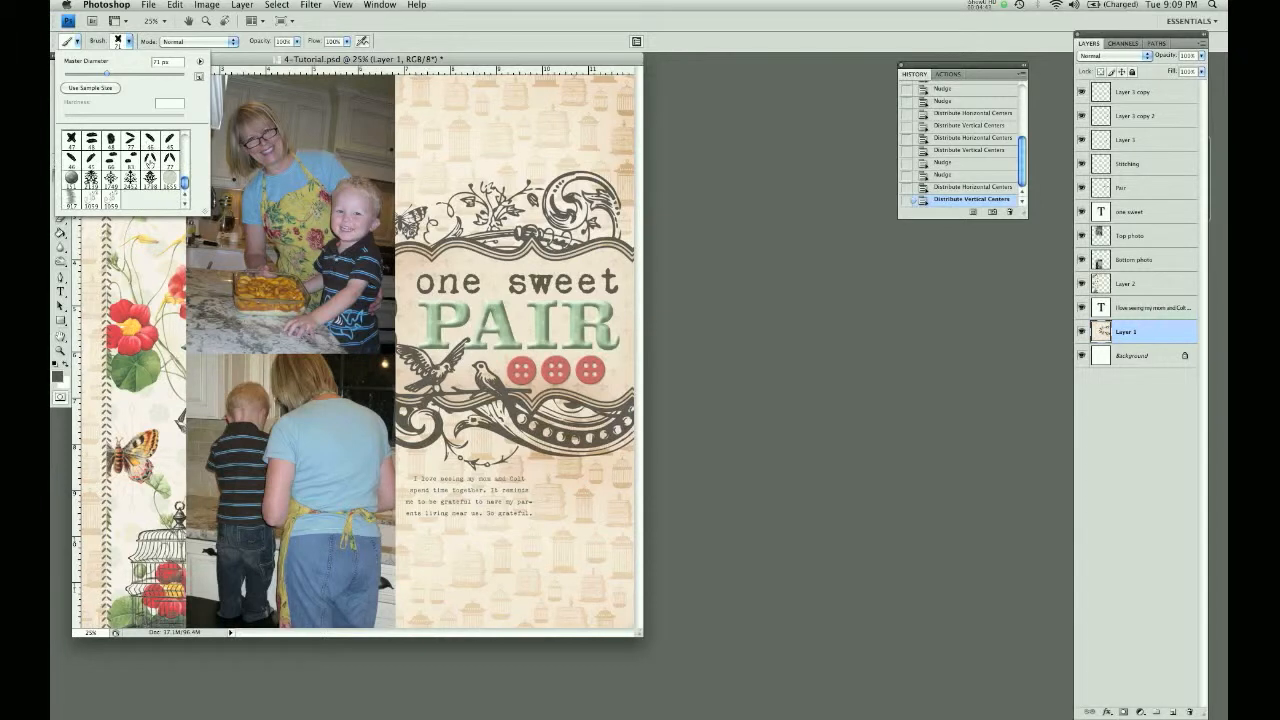
left_click(71, 140)
left_click_drag(102, 77, 110, 75)
Open the full brush settings and rotate the stitch brush tip to a 147° angle.
left_click(367, 7)
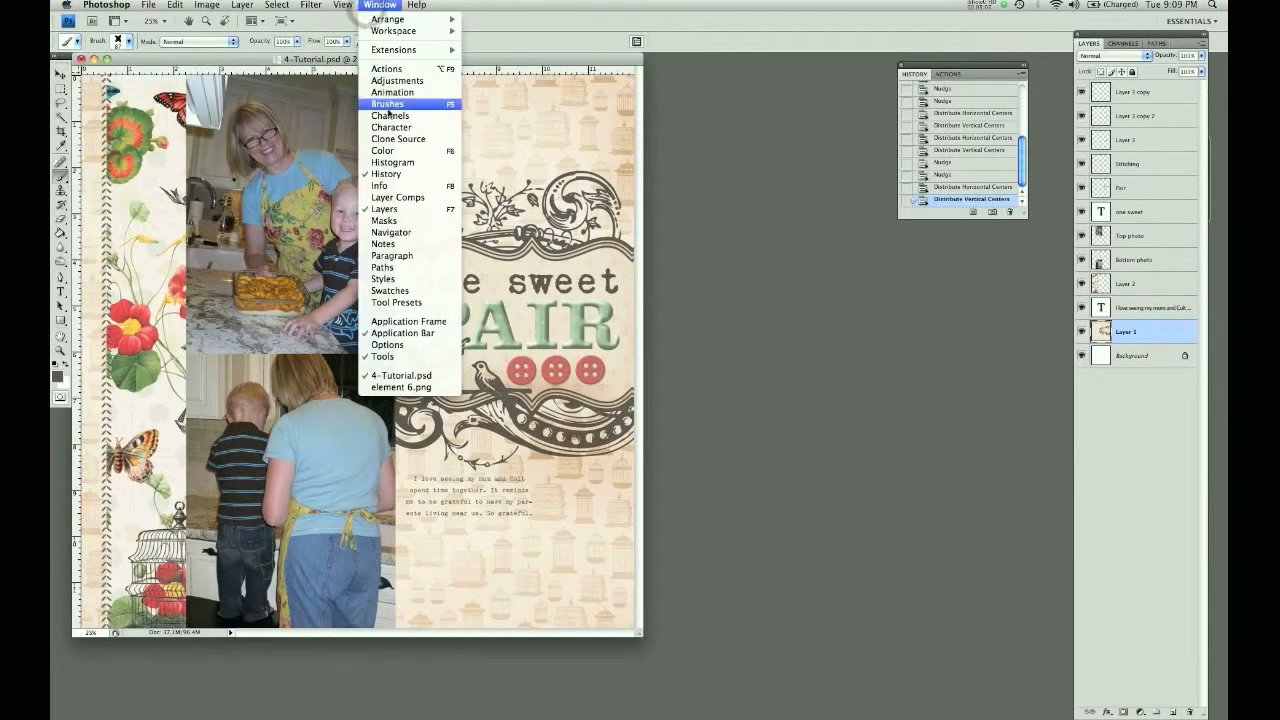
left_click(387, 104)
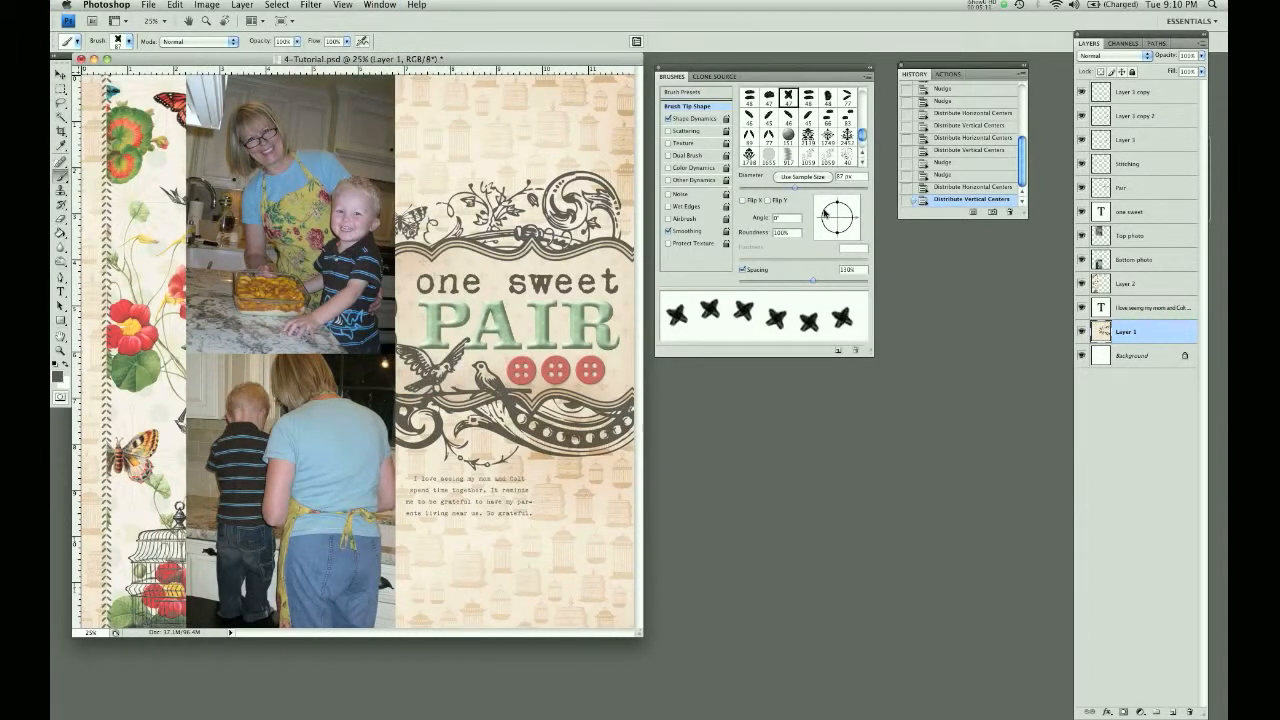
left_click(825, 212)
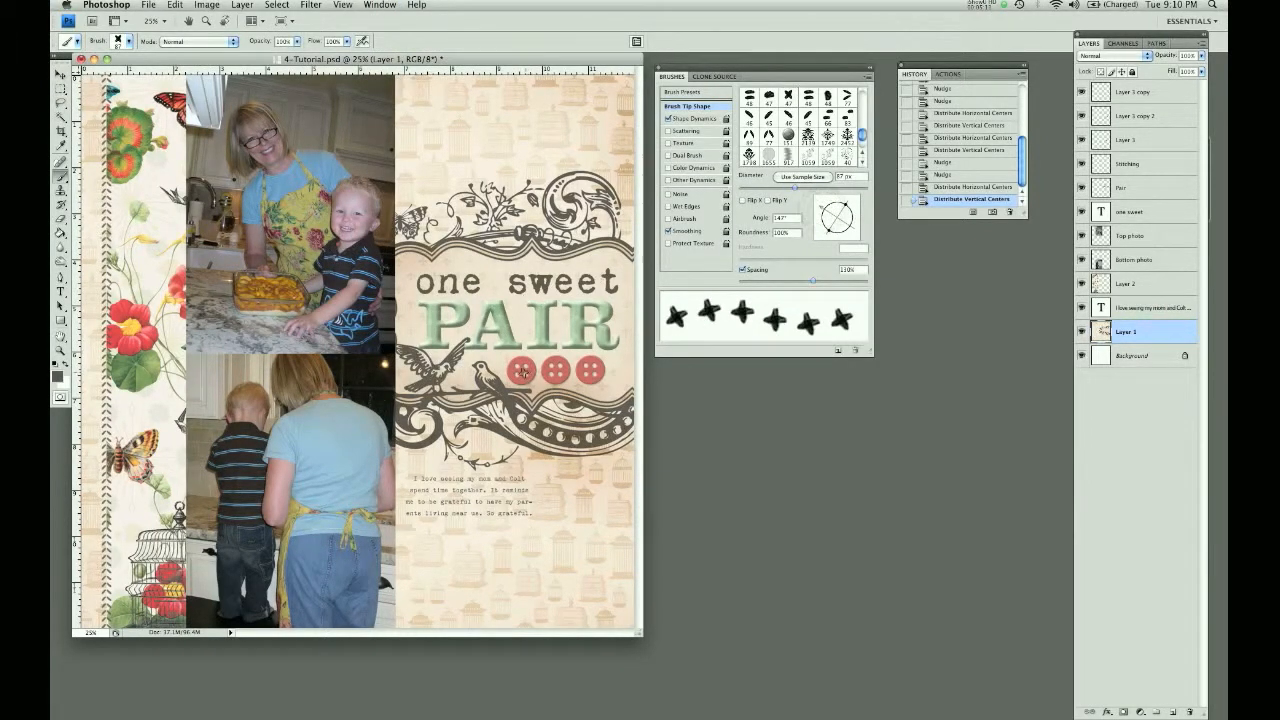
Add a new layer above the button layers, try stamping a stitch on the leftmost button, and undo the stamp.
left_click(1135, 93)
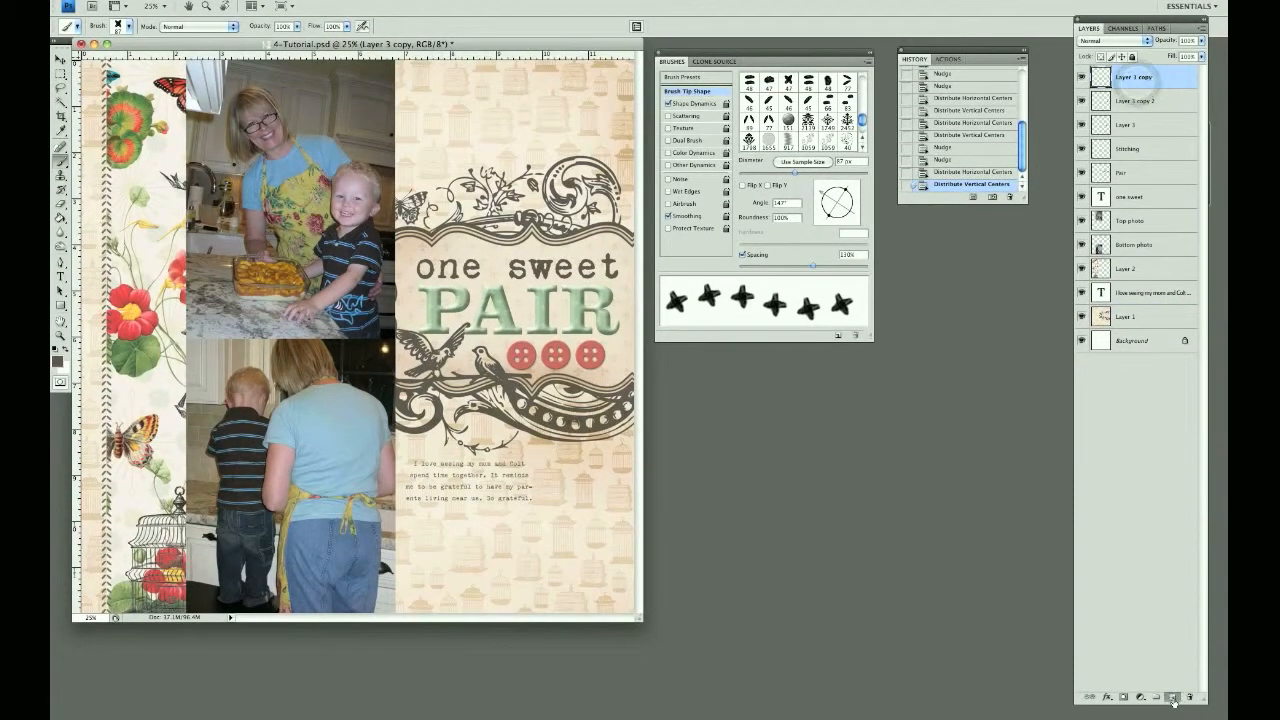
left_click(1172, 698)
left_click(520, 356)
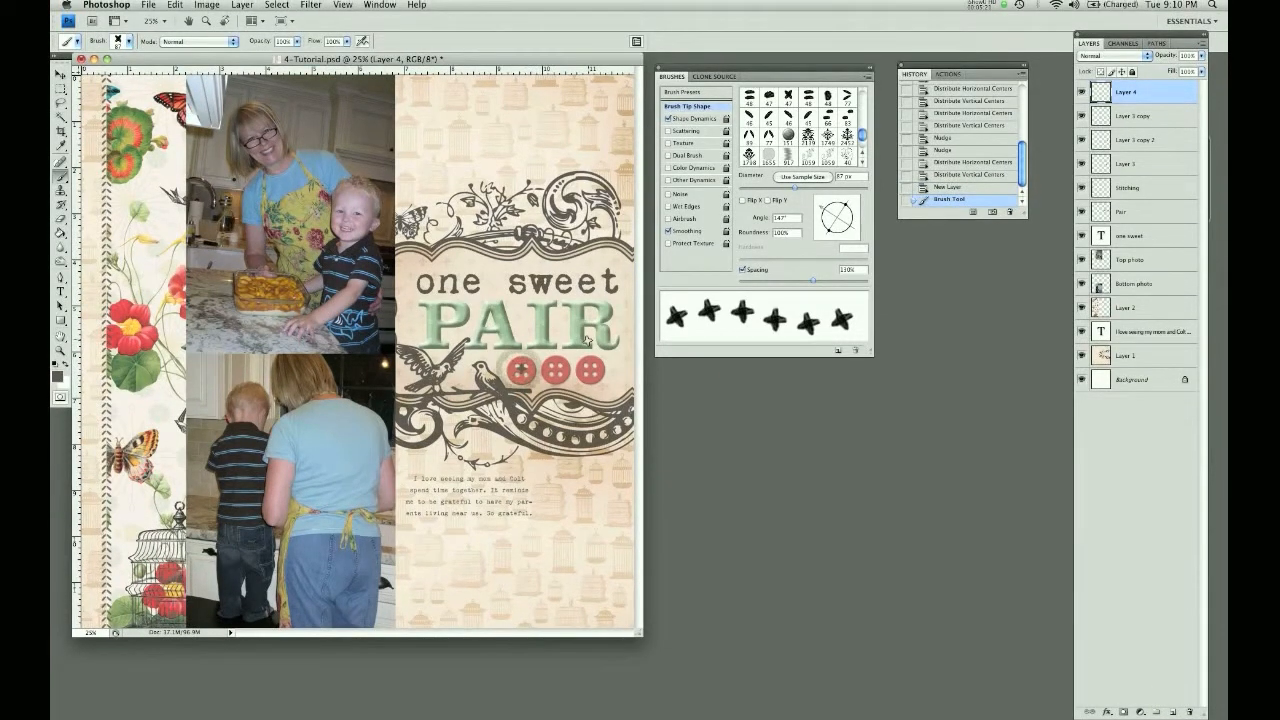
key("super+z")
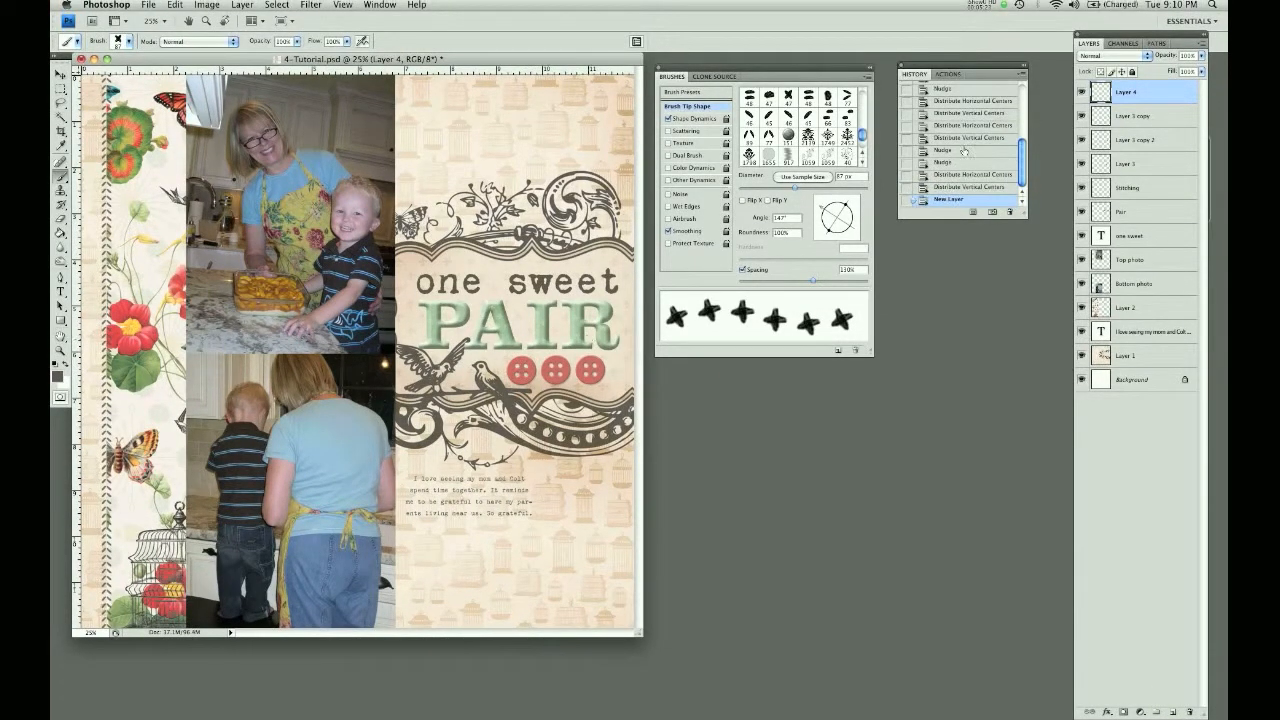
Adjust the brush tip angle to 10°, try a stitch on the leftmost button, and undo the stamp.
left_click_drag(820, 222, 818, 219)
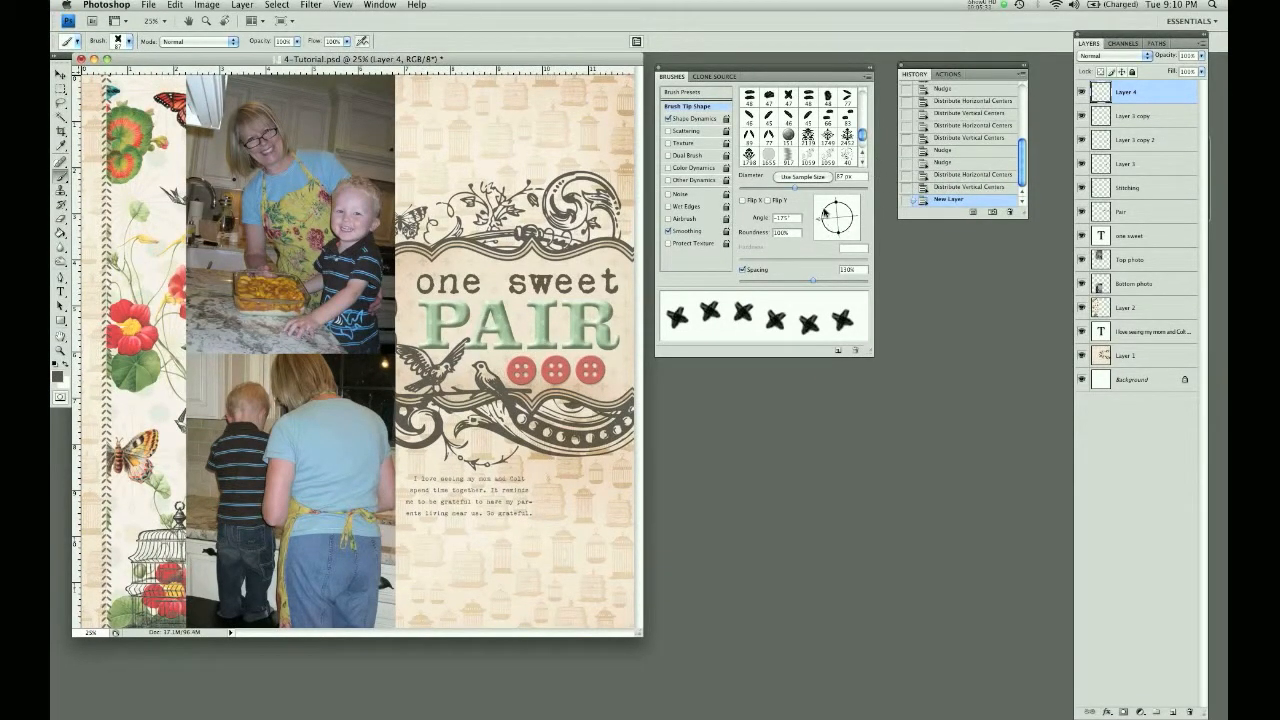
left_click_drag(823, 212, 828, 207)
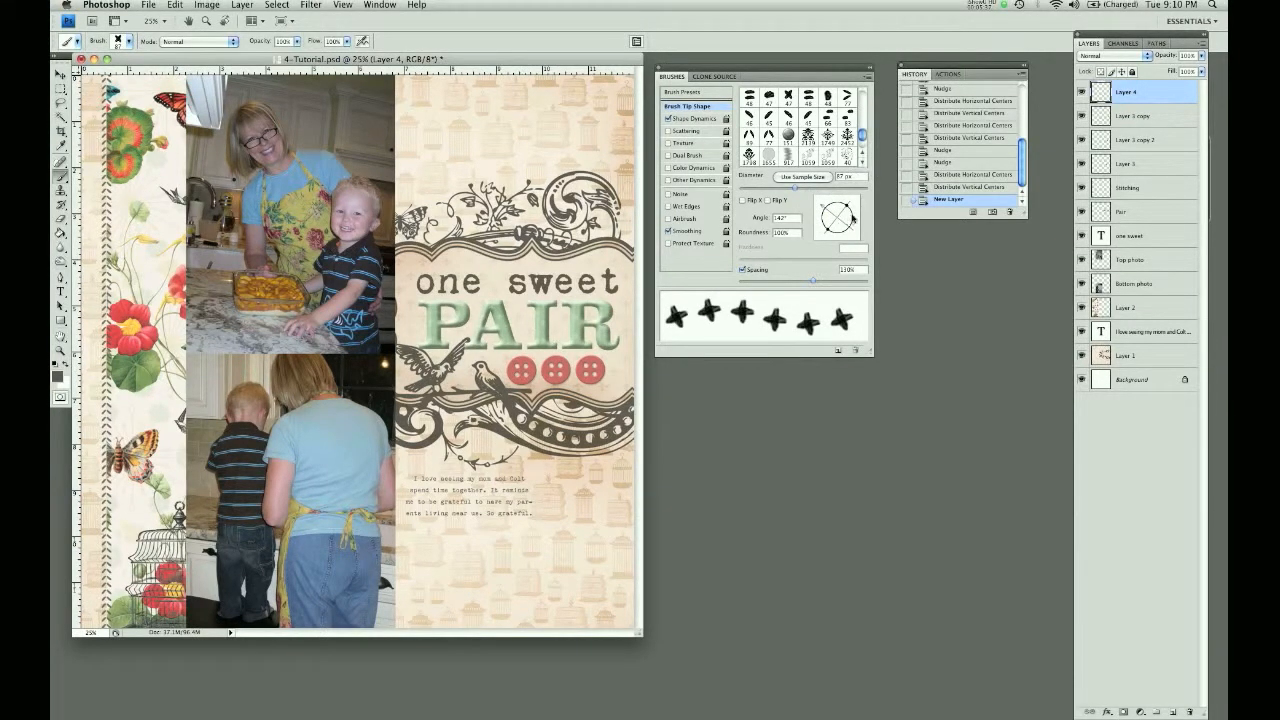
left_click(851, 216)
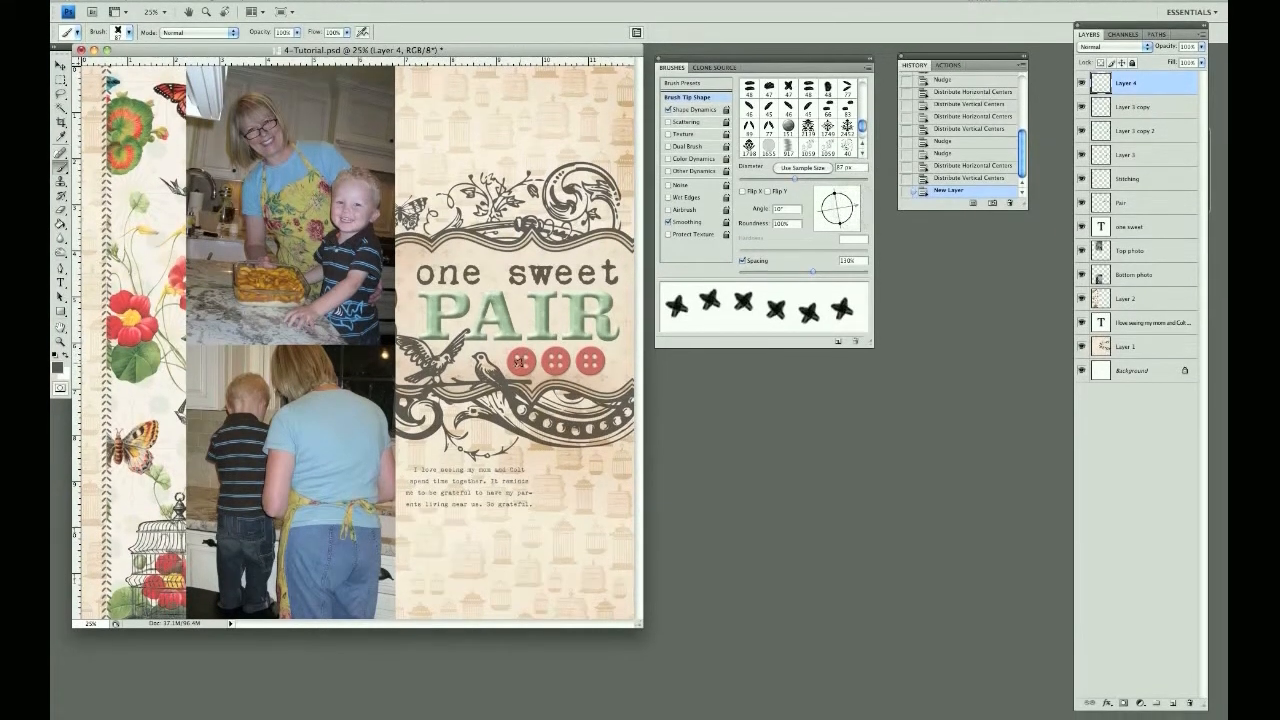
left_click(519, 362)
key("super+z")
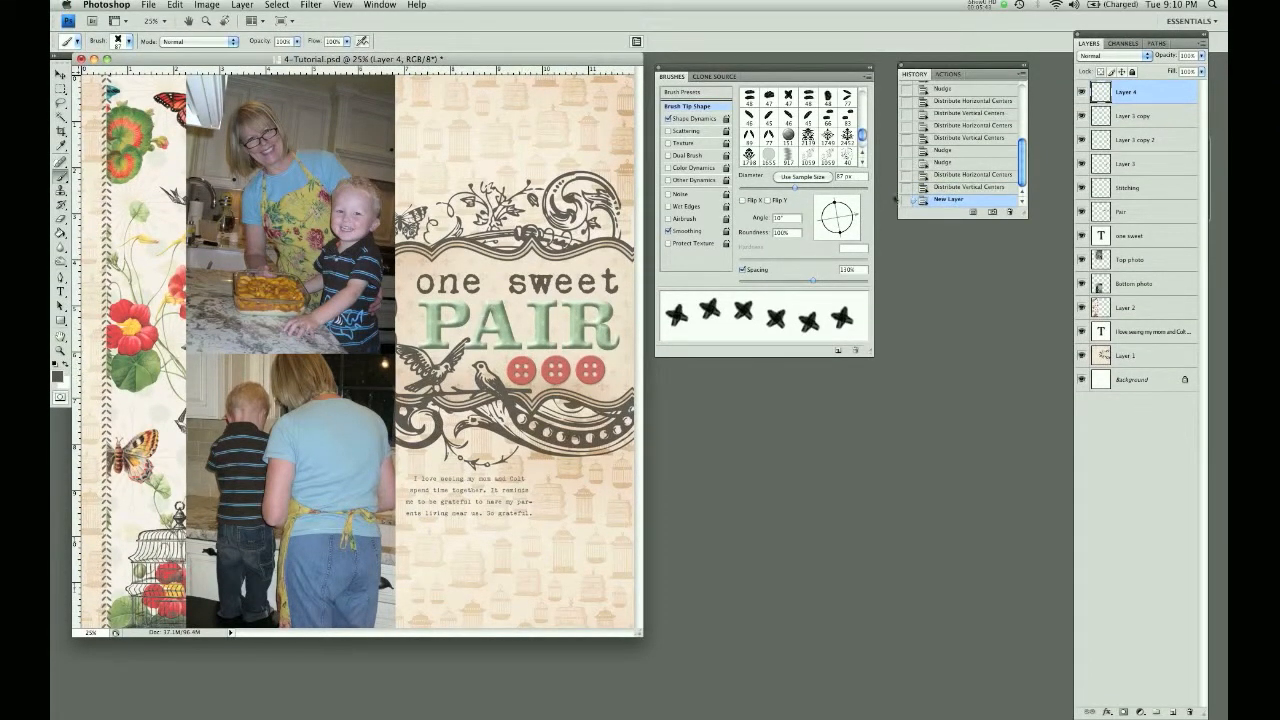
Set the brush tip angle to -17°, stamp a stitch on the leftmost button, and try one on the middle button before undoing it.
left_click(850, 224)
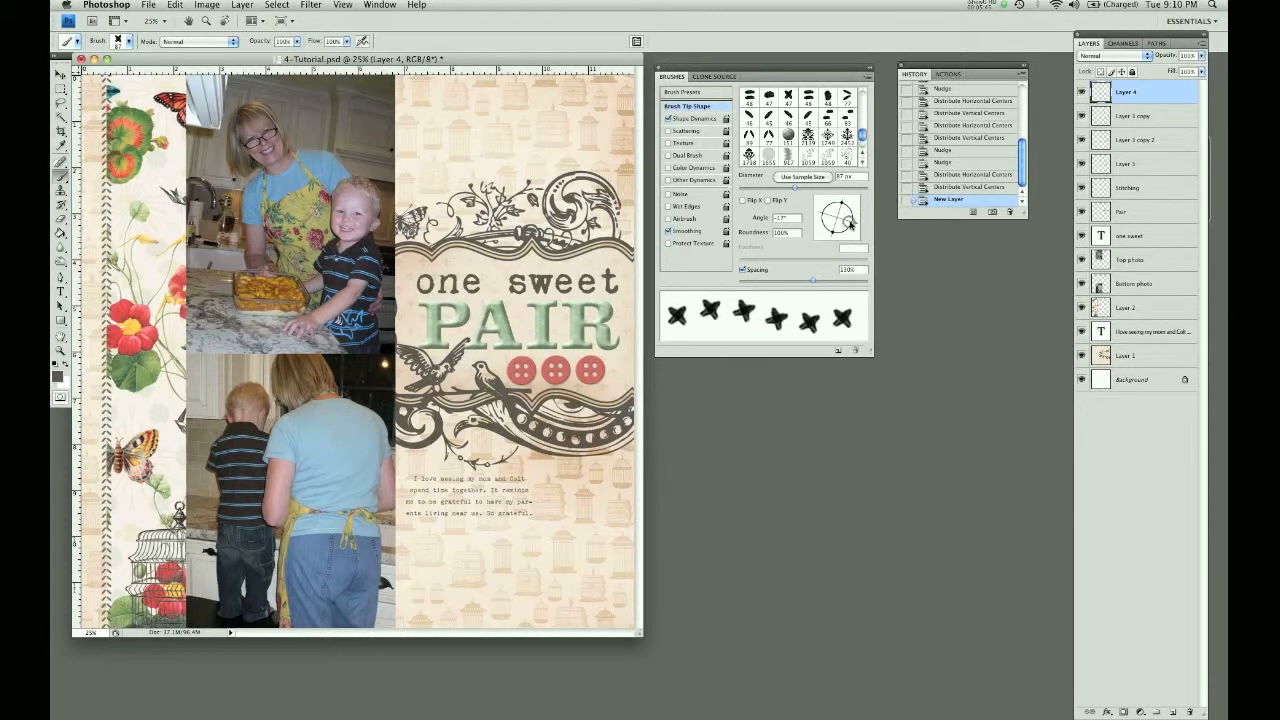
left_click(519, 369)
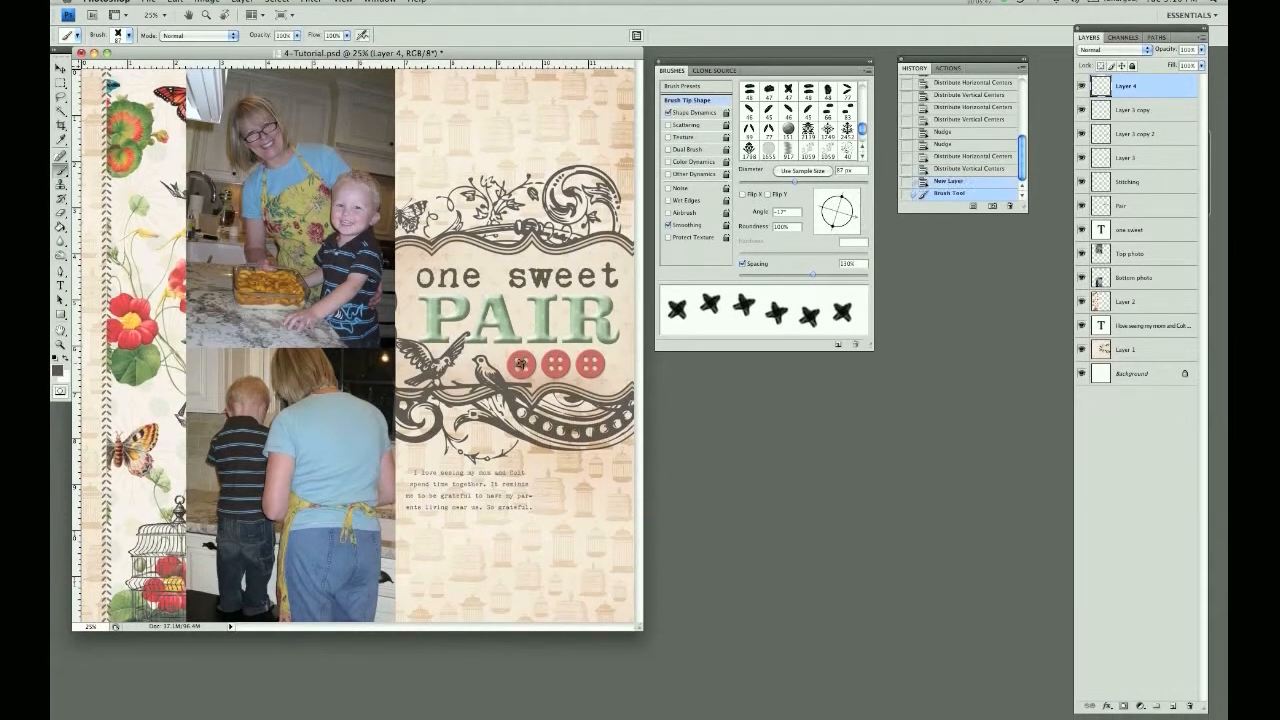
left_click(555, 370)
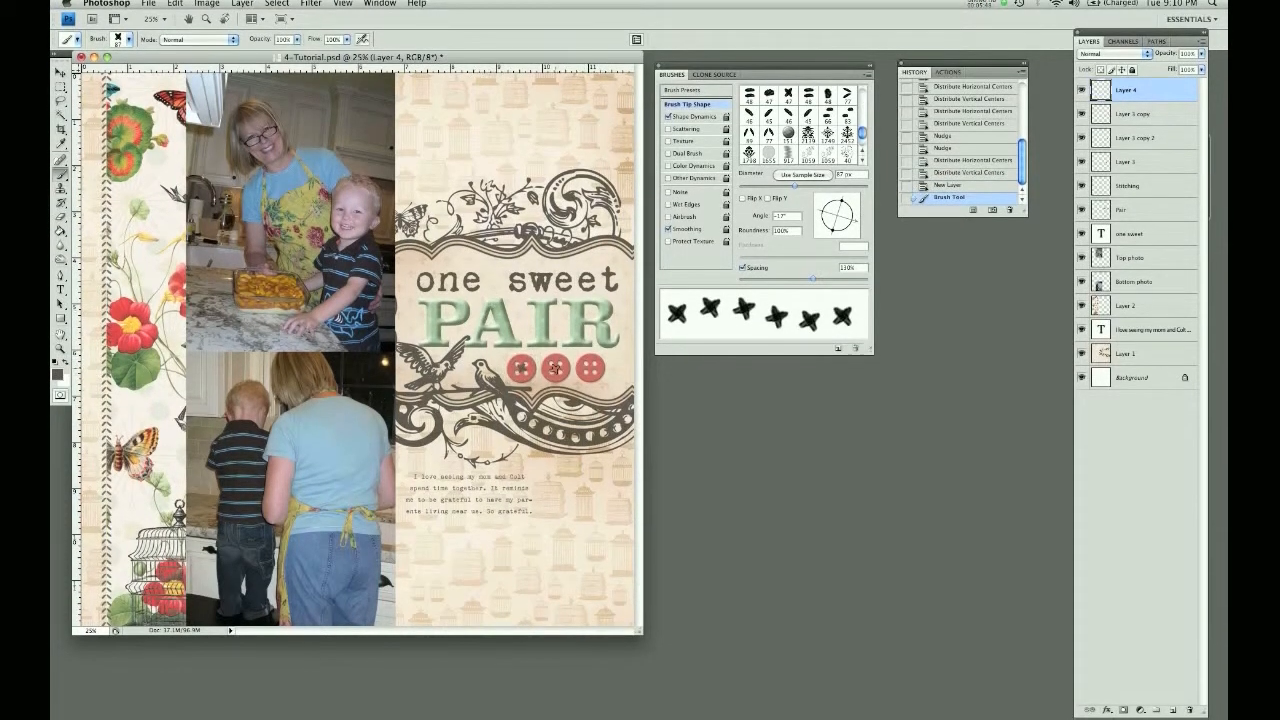
left_click(591, 362)
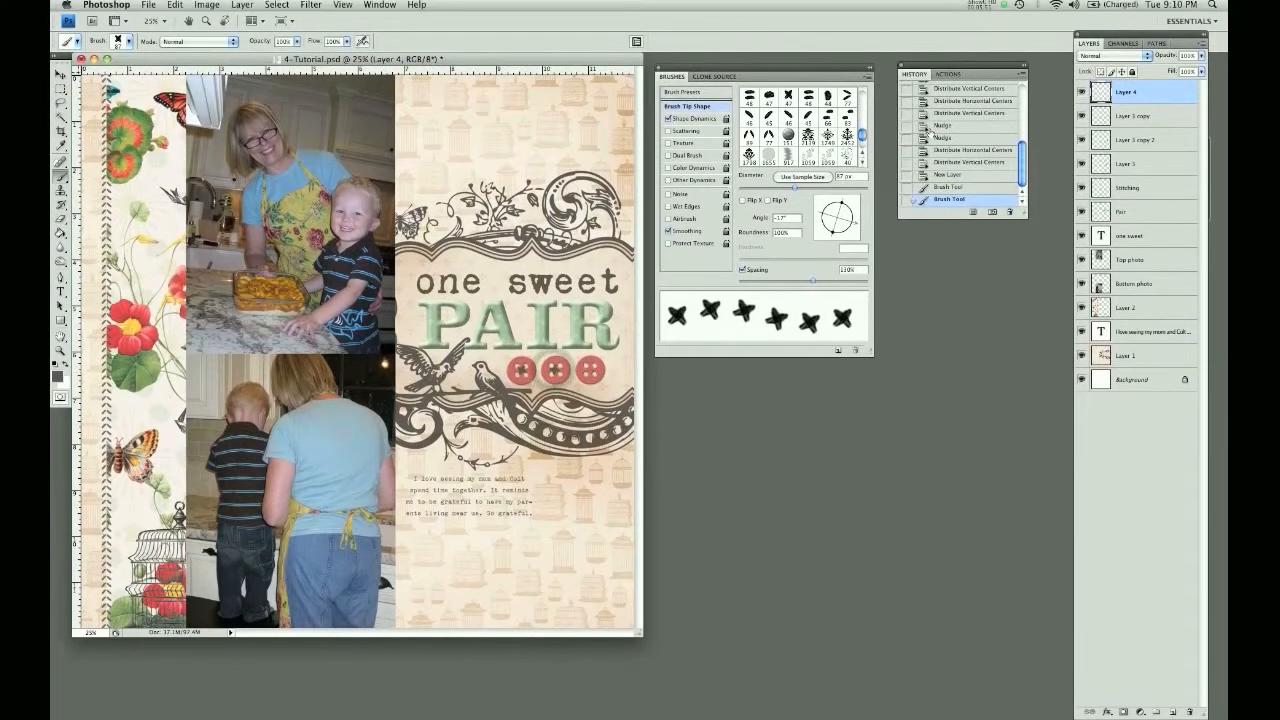
key("super+alt+z")
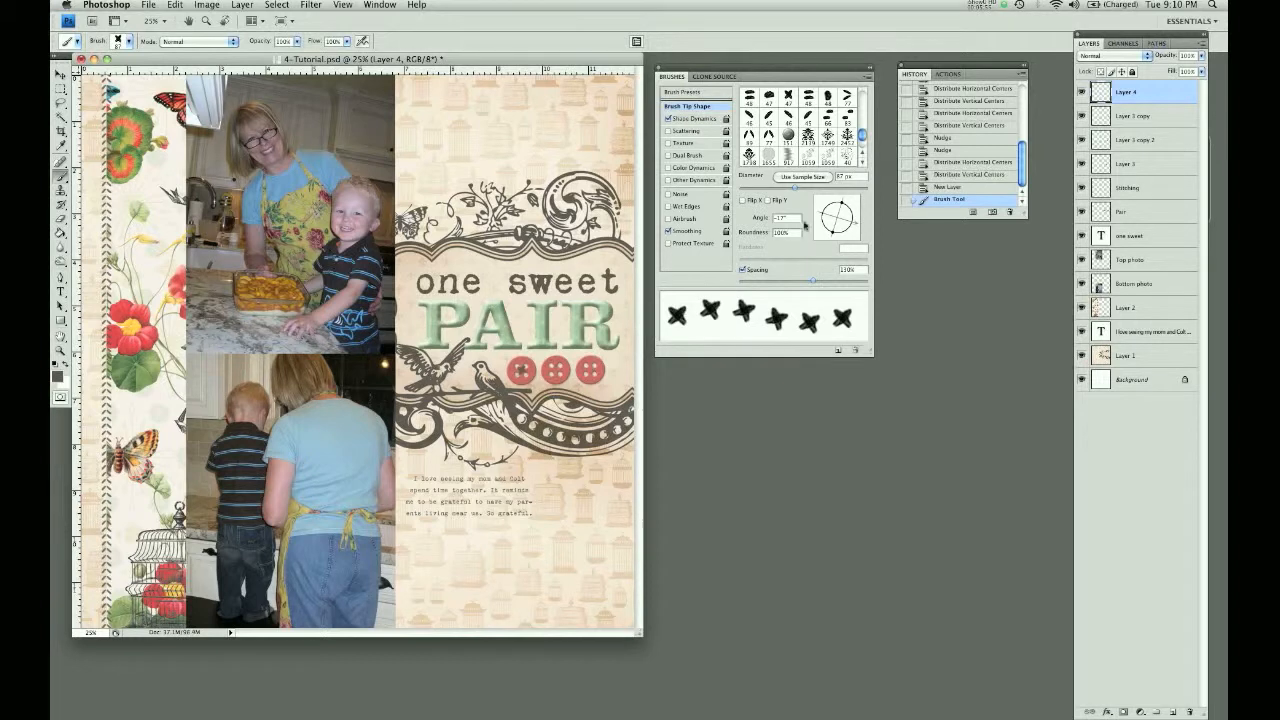
Rotate the brush tip to about -165°, stamp stitches on the middle and rightmost buttons, and undo the rightmost one.
left_click(822, 223)
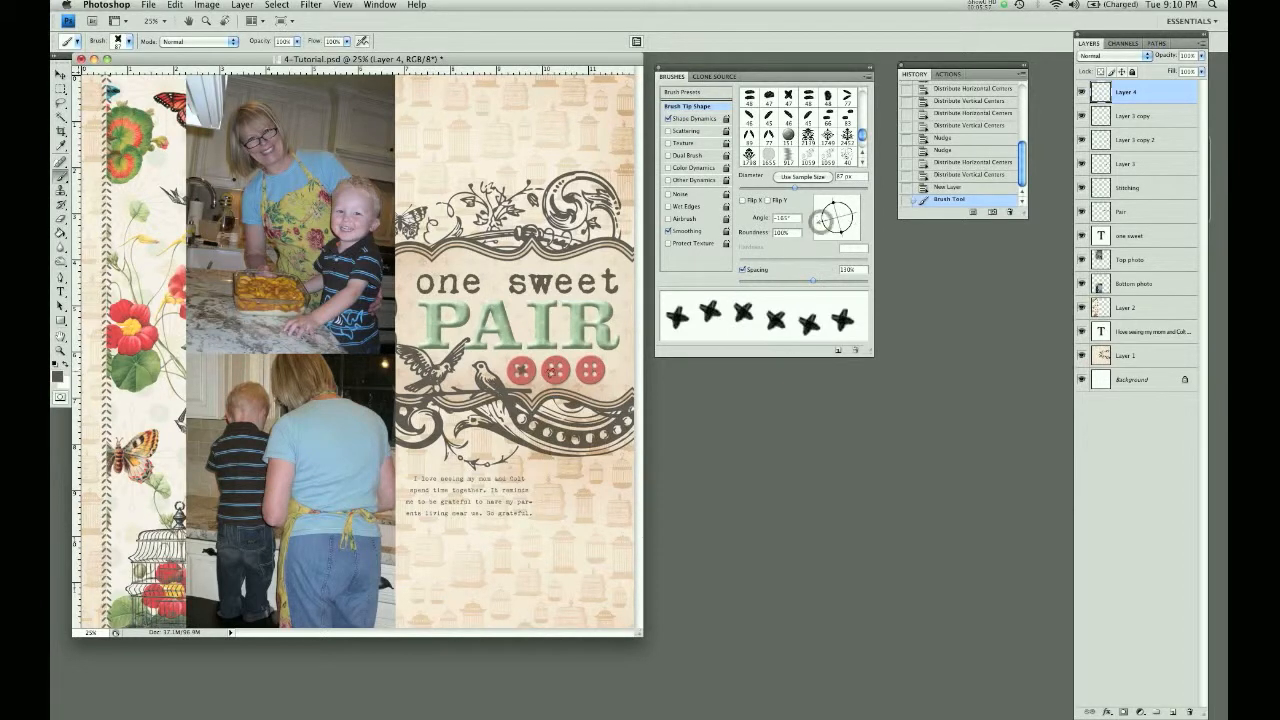
left_click(590, 365)
left_click(589, 360)
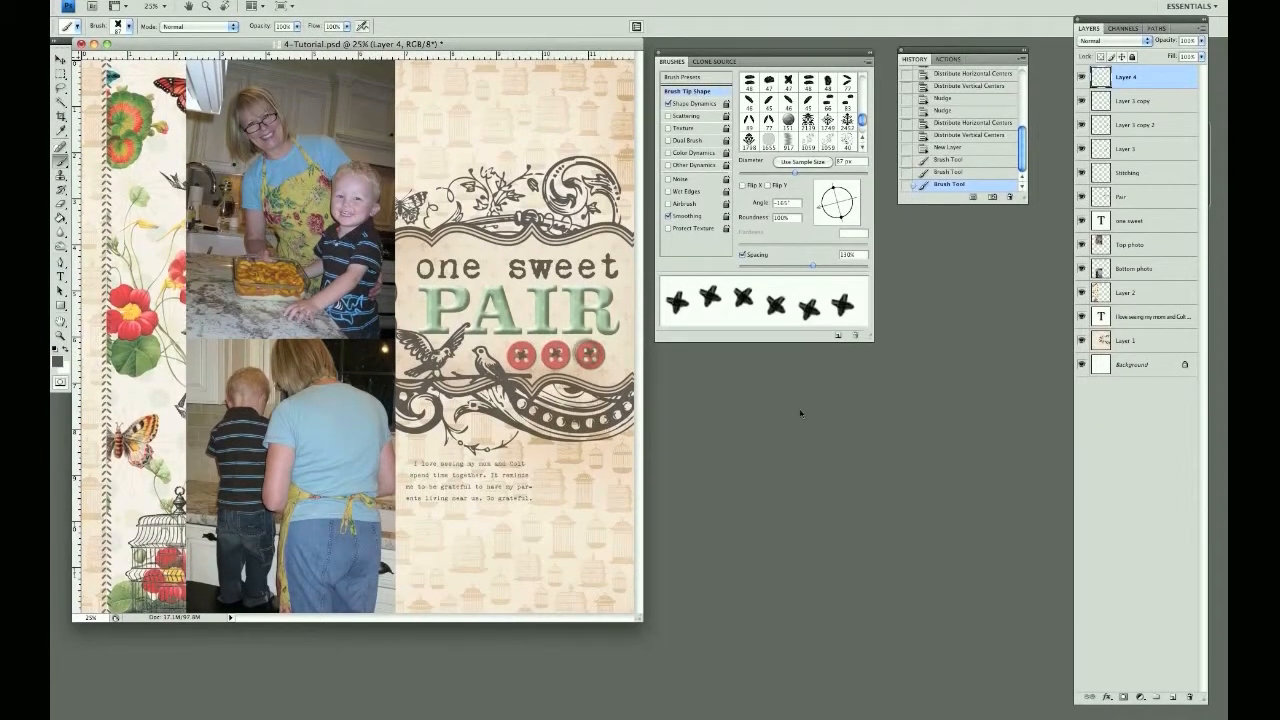
key("ctrl+z")
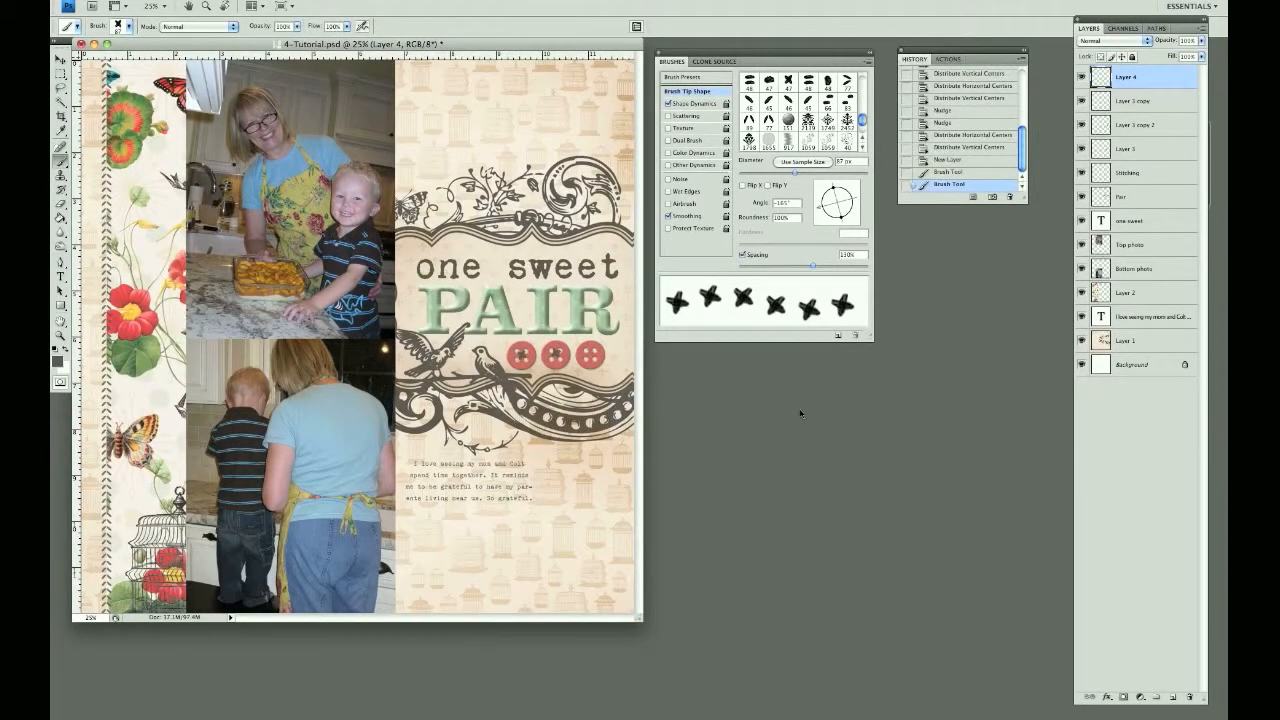
Open the flattened layout image Maraposa.jpg from the 4-Recoloring Embellys folder.
key("ctrl+o")
left_click(730, 244)
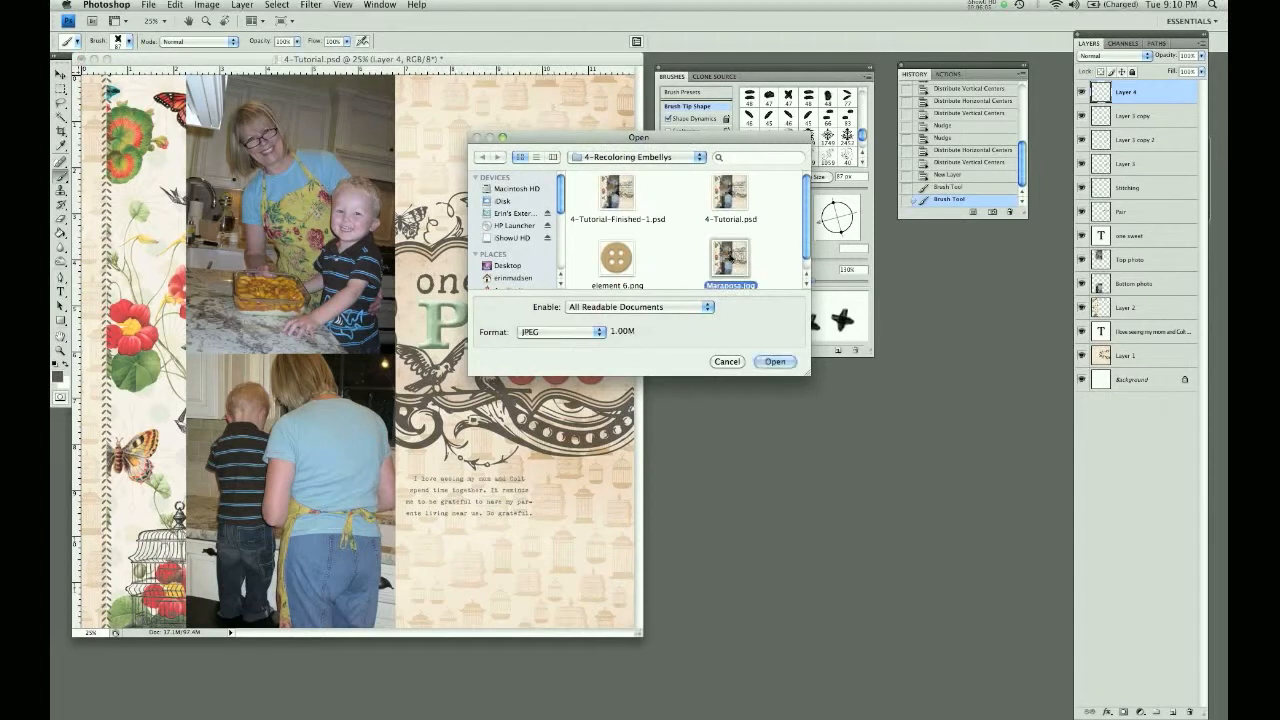
double_click(731, 257)
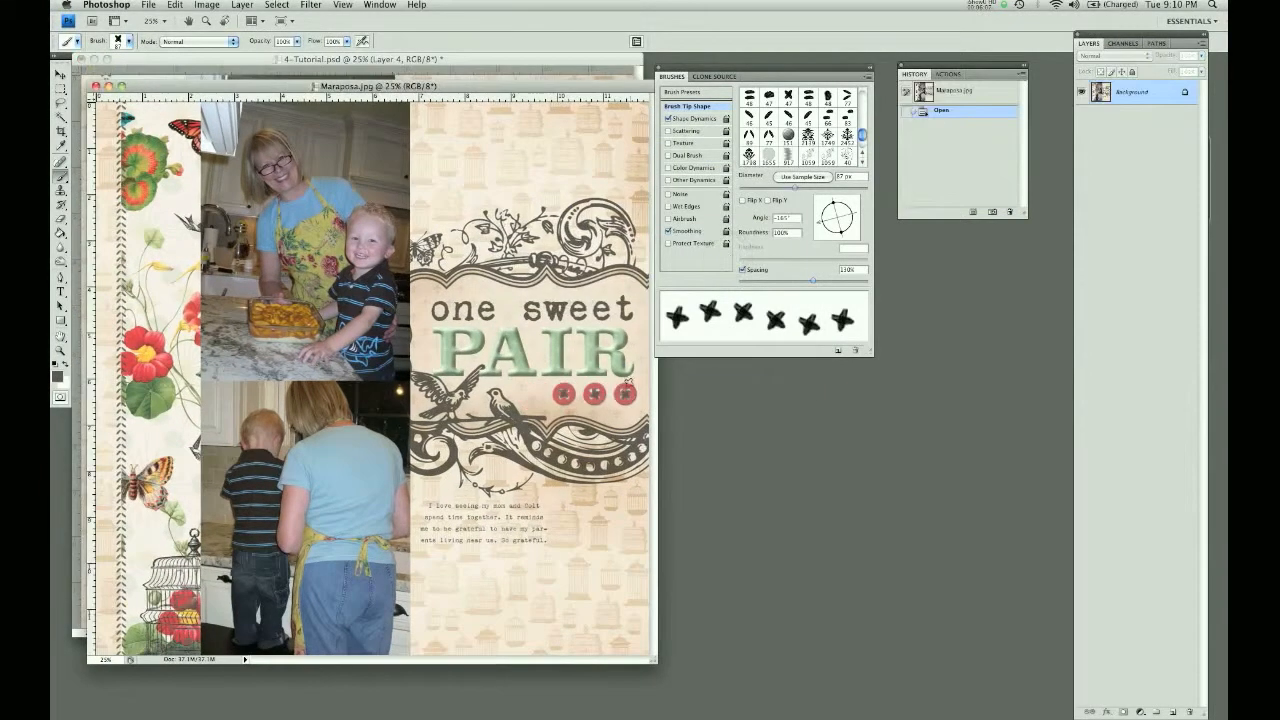